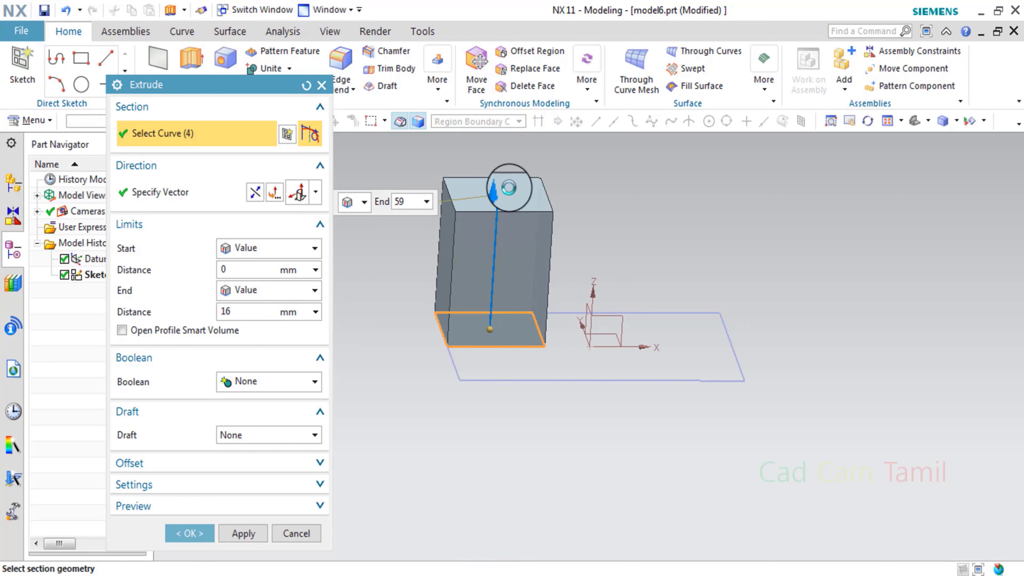
Extrude the small rectangle 60 mm and the adjoining L-shaped region 38 mm, uniting the second extrusion with the first block.
{"action": "left_click", "coordinate": [244, 533]}
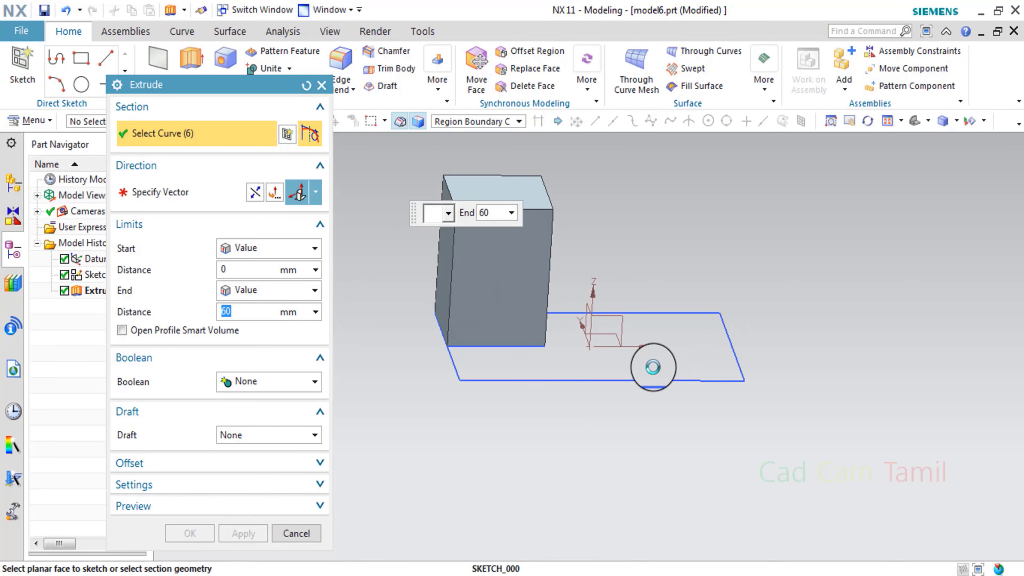
{"action": "left_click_drag", "start_coordinate": [587, 242], "coordinate": [576, 261]}
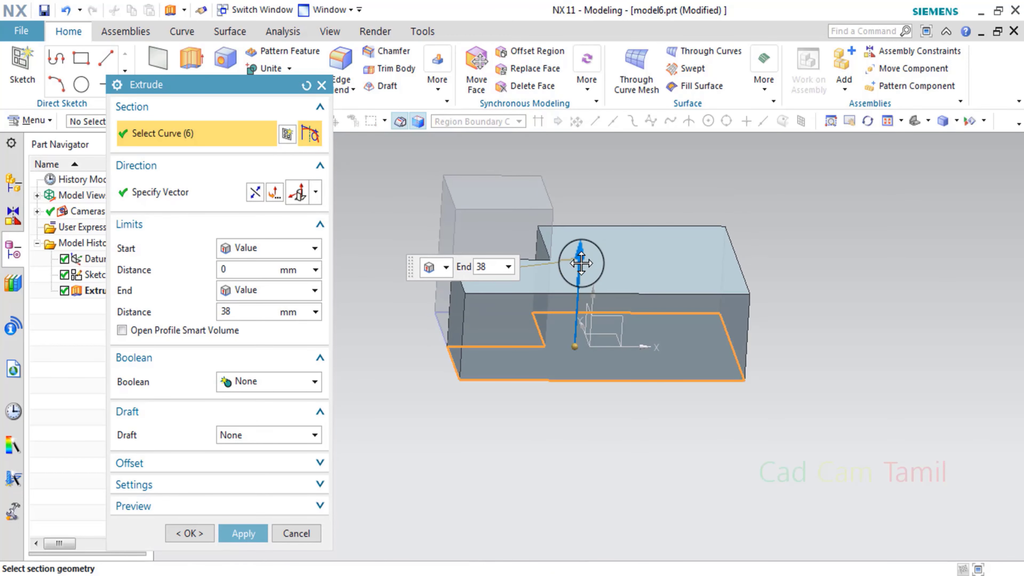
{"action": "left_click", "coordinate": [266, 393]}
{"action": "left_click", "coordinate": [260, 418]}
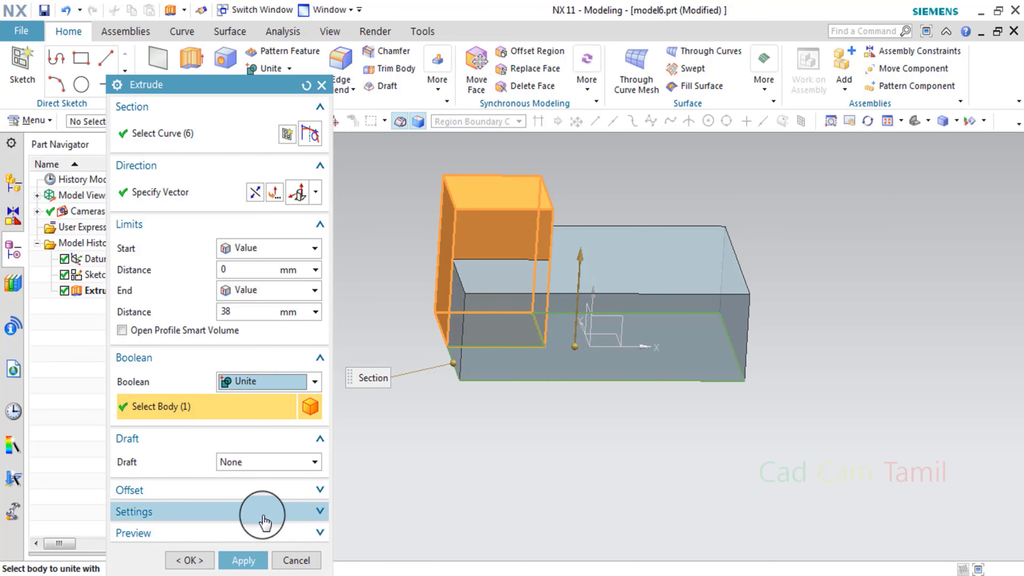
{"action": "left_click", "coordinate": [254, 559]}
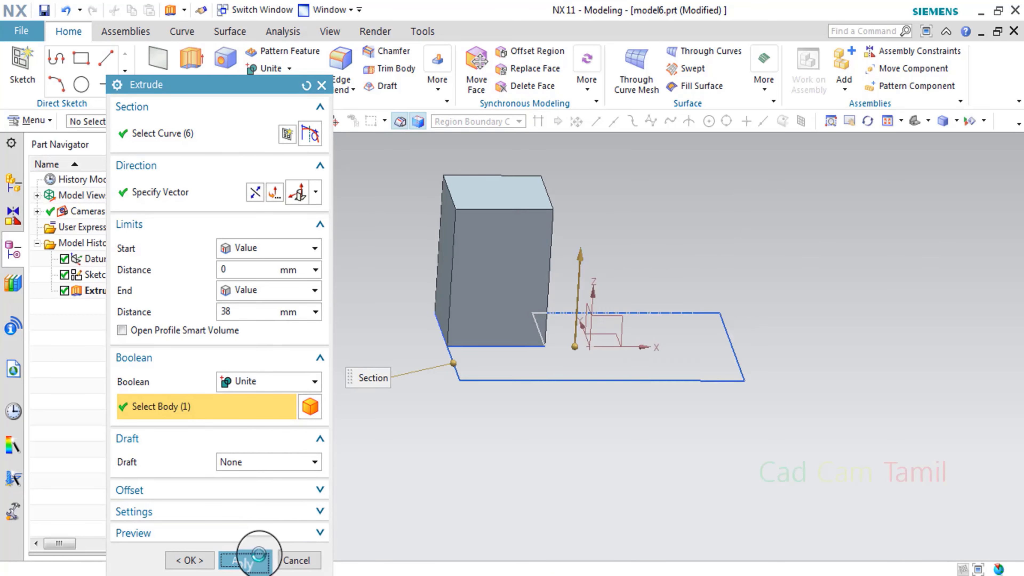
{"action": "left_click", "coordinate": [306, 562]}
{"action": "middle_click_drag", "start_coordinate": [386, 475], "coordinate": [428, 232]}
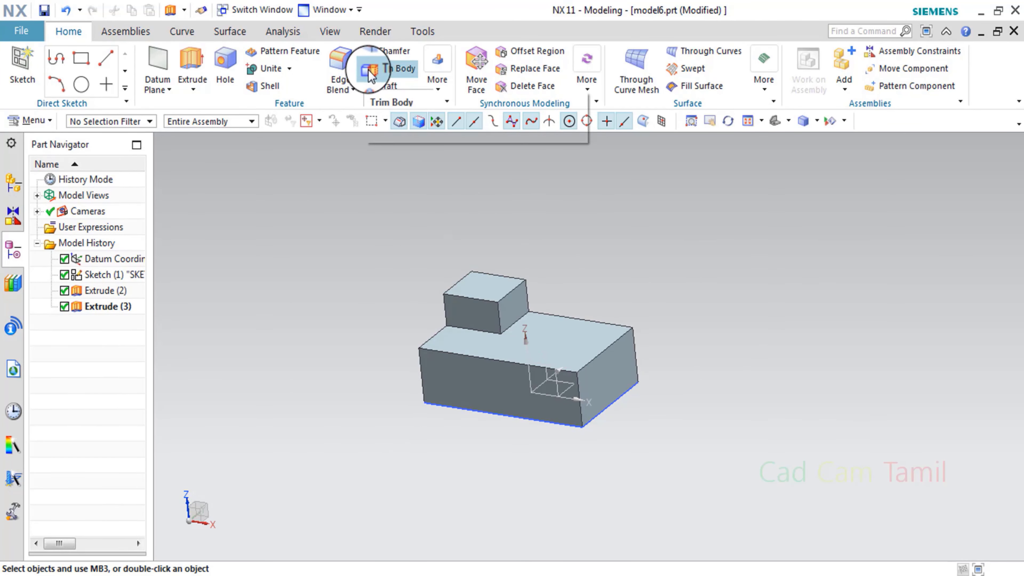
Search the available commands for "trim body" and examine where Trim Body and Trim Sheet are located.
{"action": "left_click", "coordinate": [50, 124]}
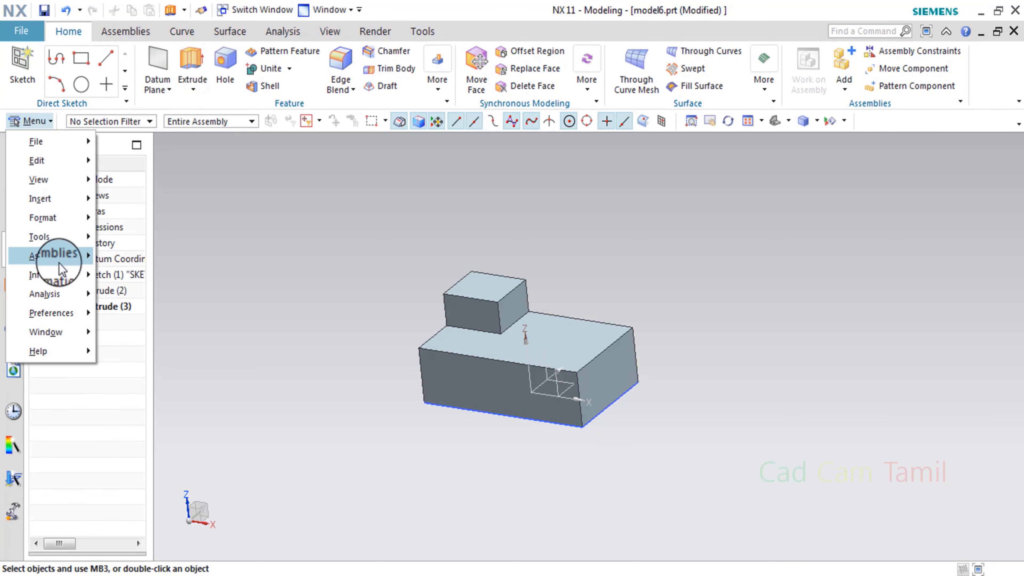
{"action": "left_click", "coordinate": [834, 31]}
{"action": "type", "text": "trim"}
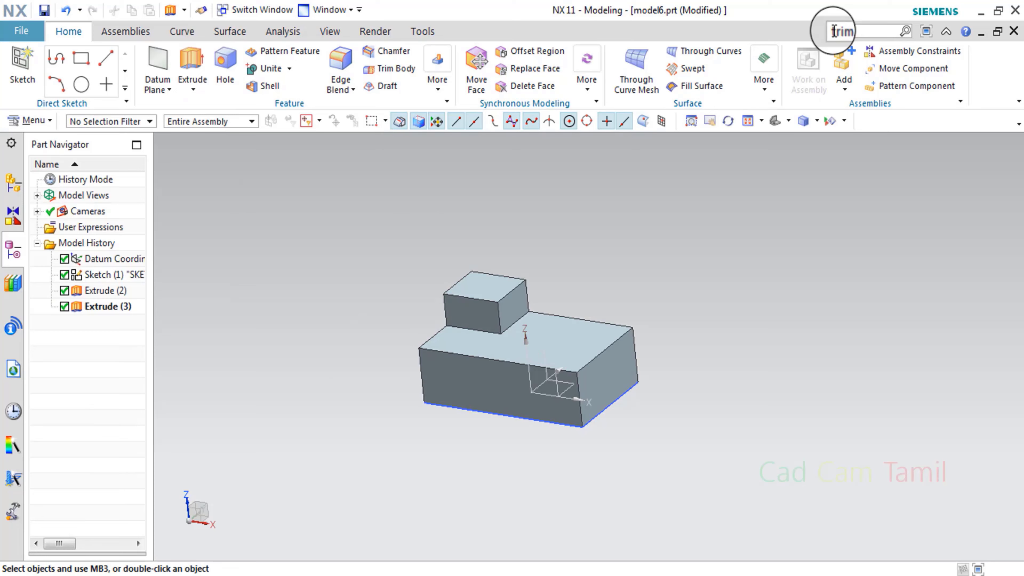
{"action": "type", "text": "body"}
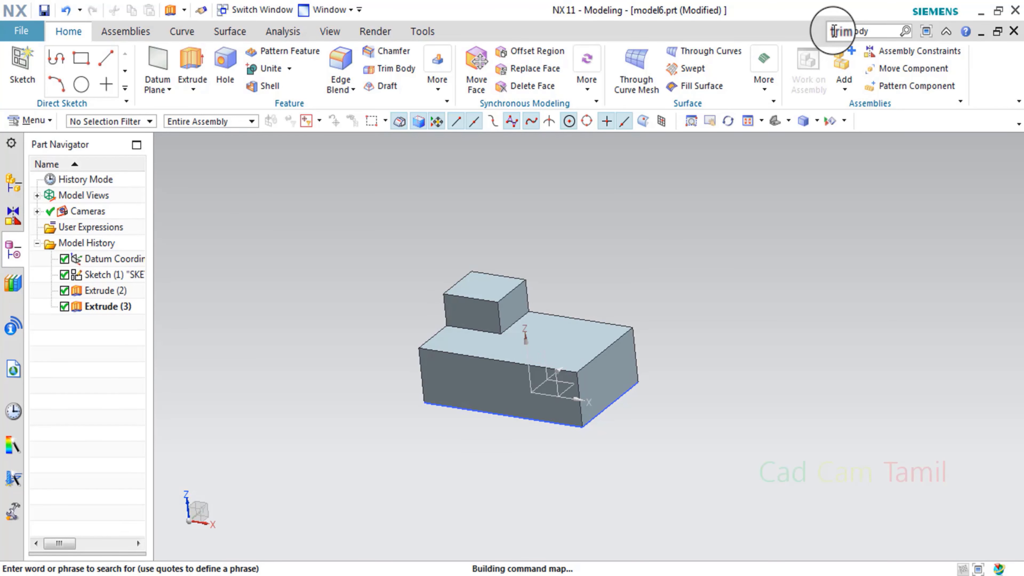
{"action": "key", "text": "Return"}
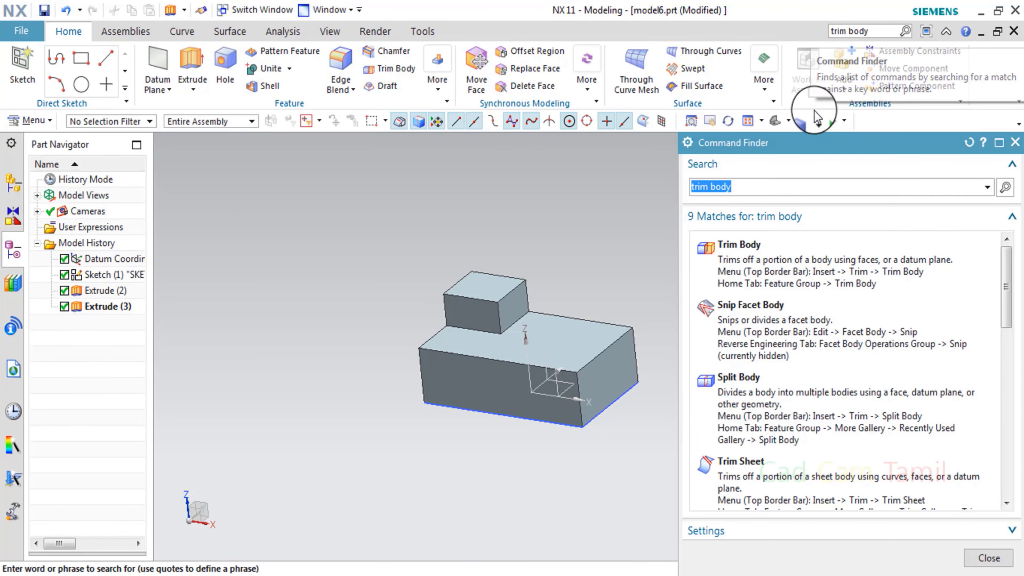
{"action": "mouse_move", "coordinate": [742, 331]}
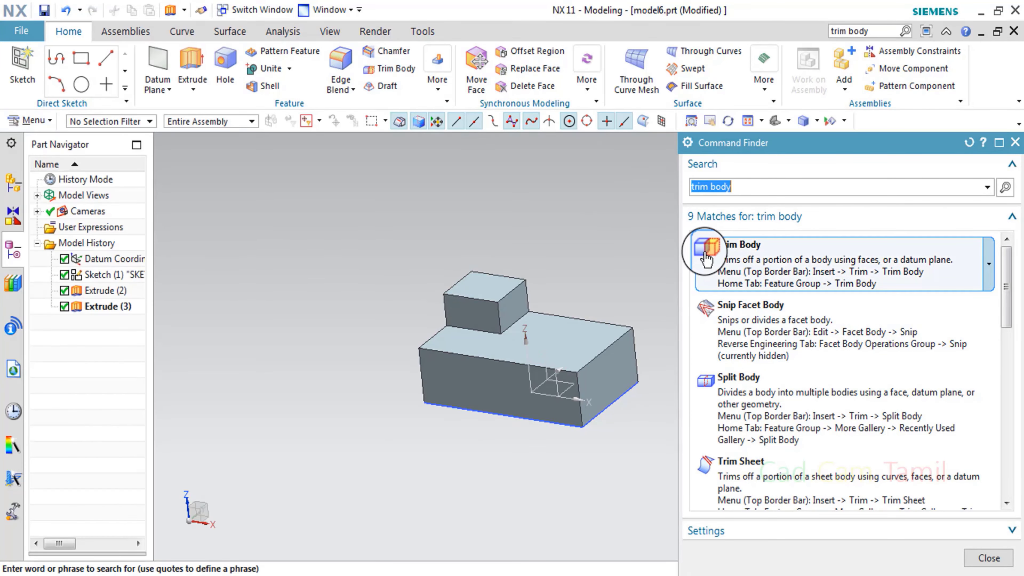
{"action": "mouse_move", "coordinate": [757, 271]}
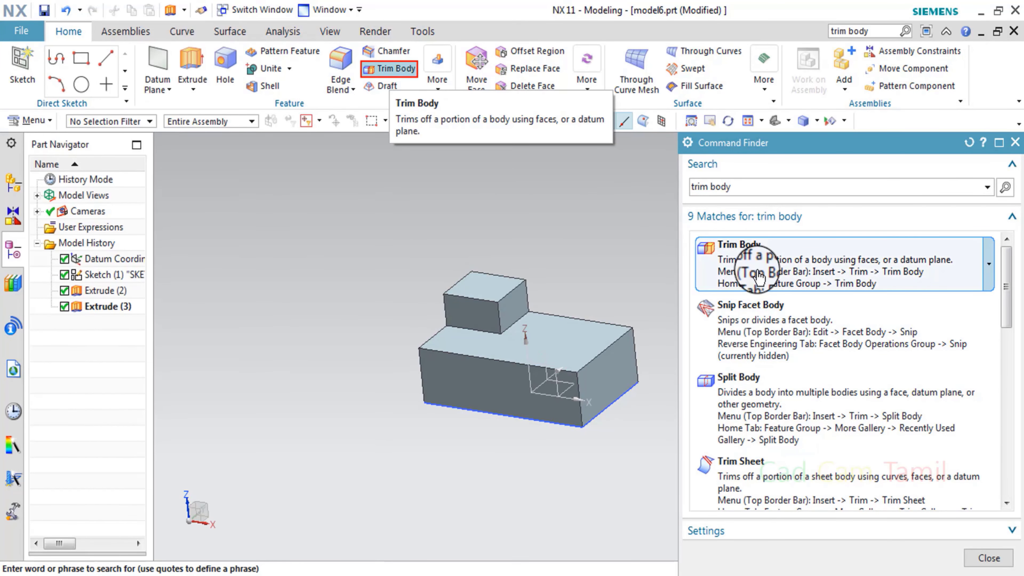
{"action": "mouse_move", "coordinate": [774, 481]}
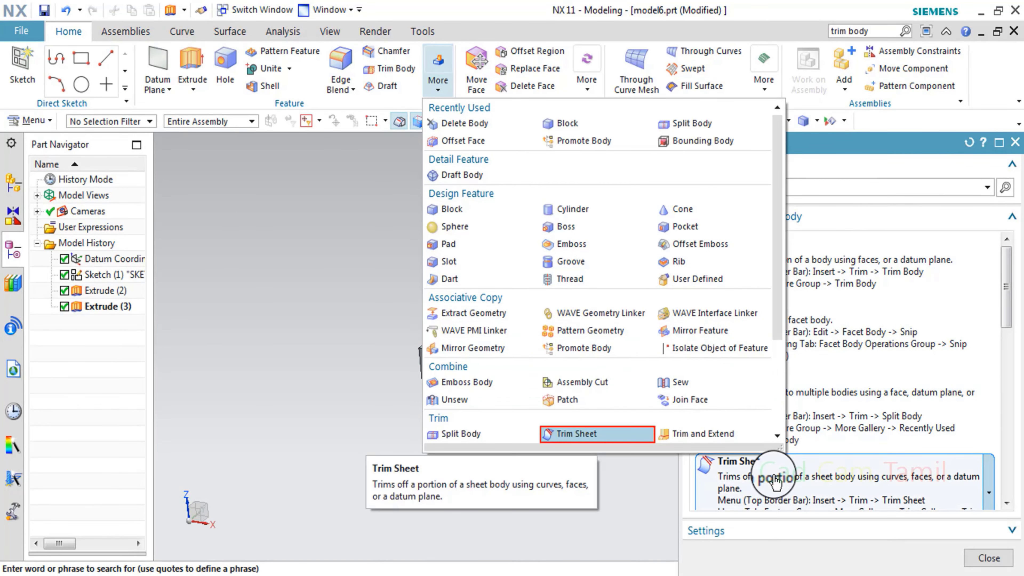
{"action": "mouse_move", "coordinate": [765, 242]}
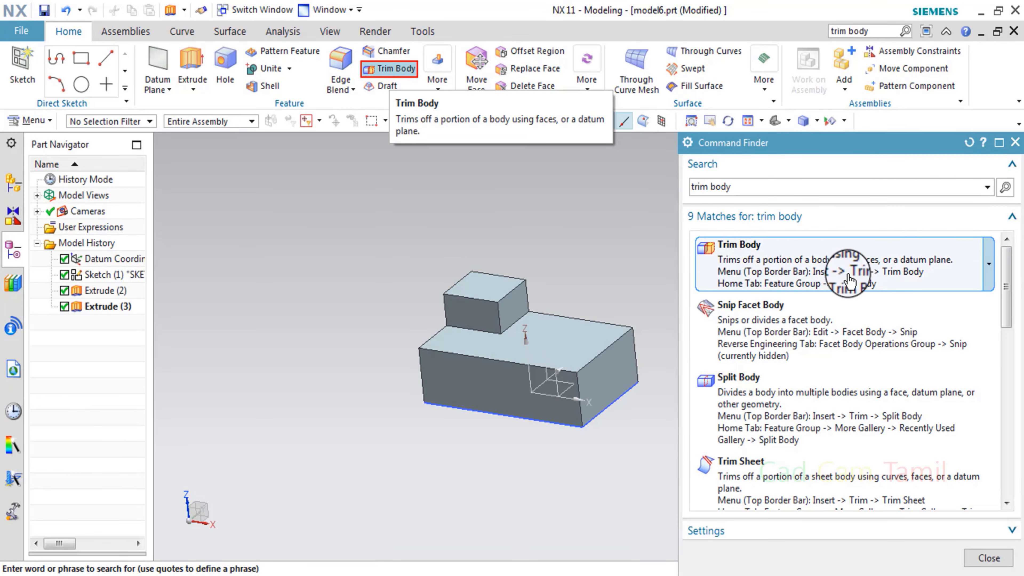
Locate Trim Body among the Insert trim commands and close the command search results.
{"action": "left_click", "coordinate": [31, 121]}
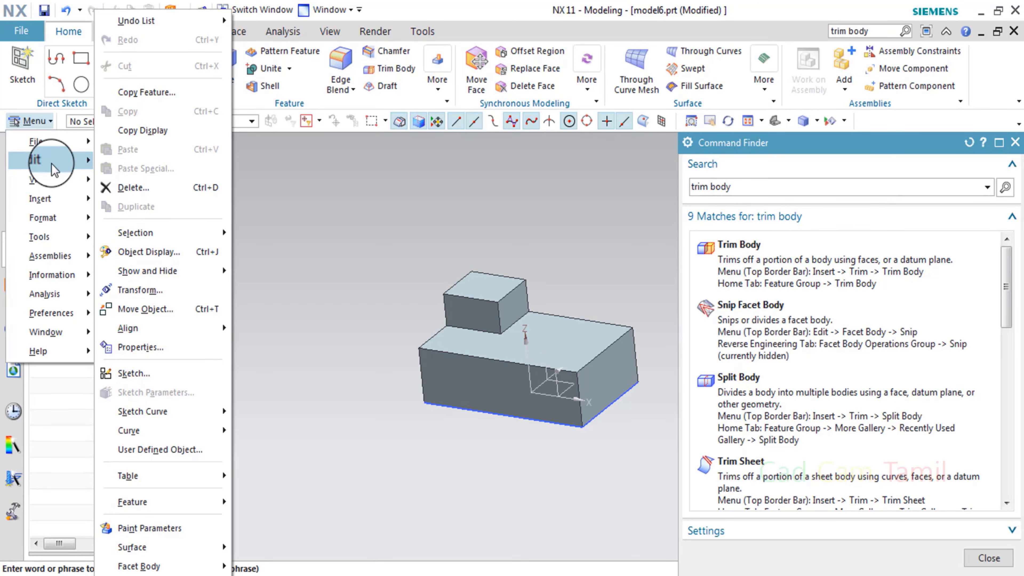
{"action": "left_click", "coordinate": [53, 163]}
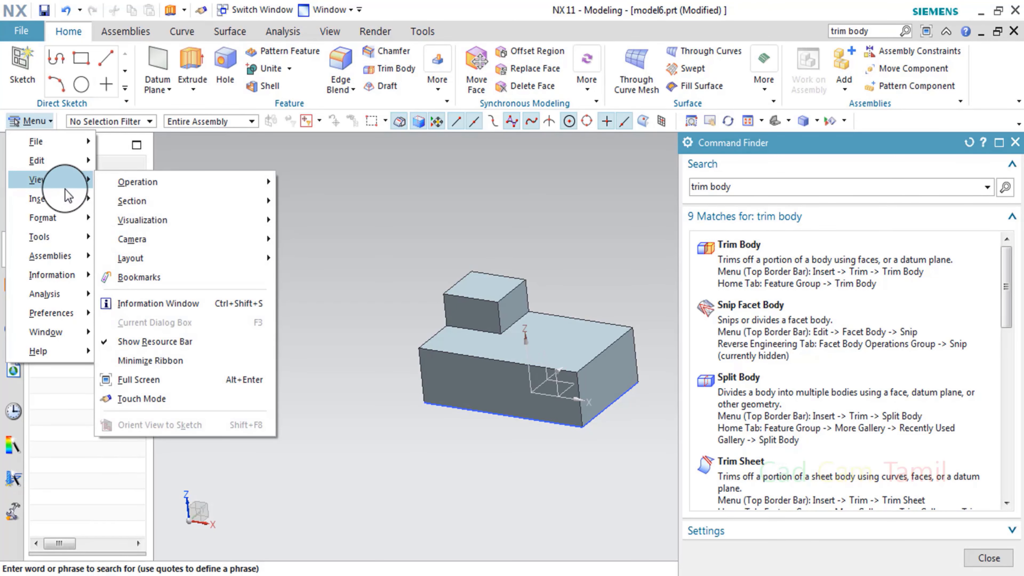
{"action": "left_click", "coordinate": [80, 206]}
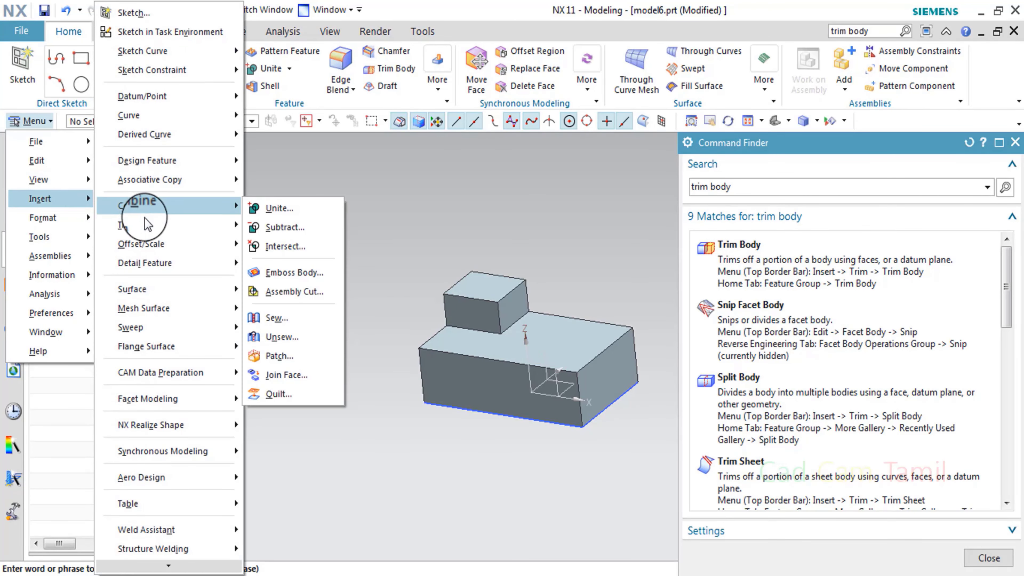
{"action": "left_click", "coordinate": [236, 230]}
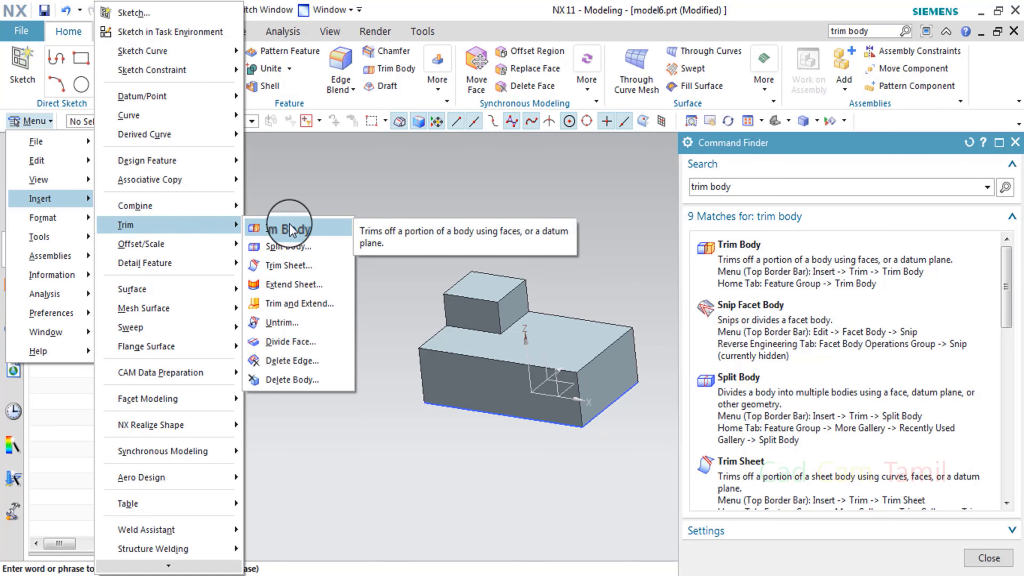
{"action": "left_click", "coordinate": [264, 241]}
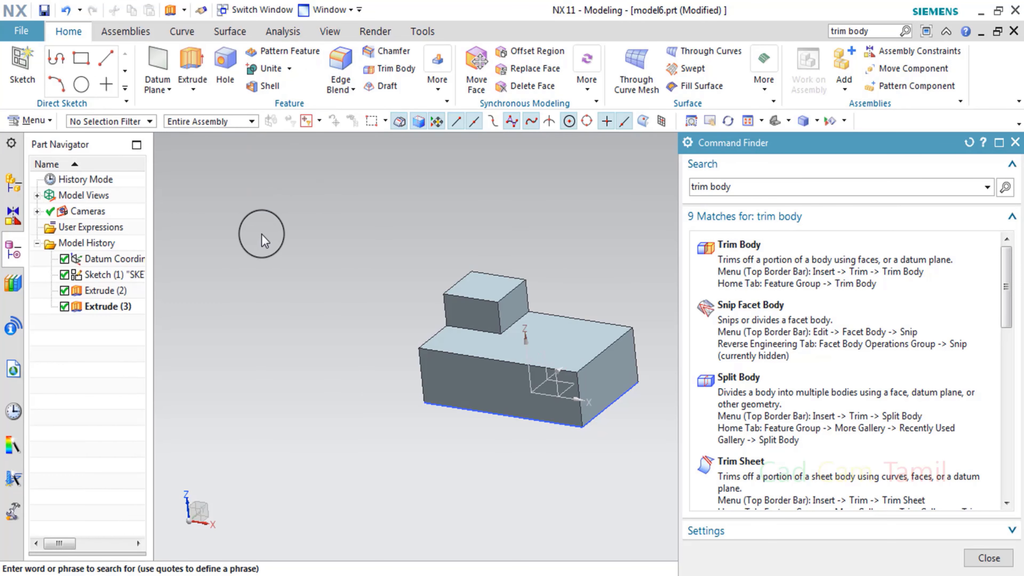
{"action": "left_click", "coordinate": [1014, 142]}
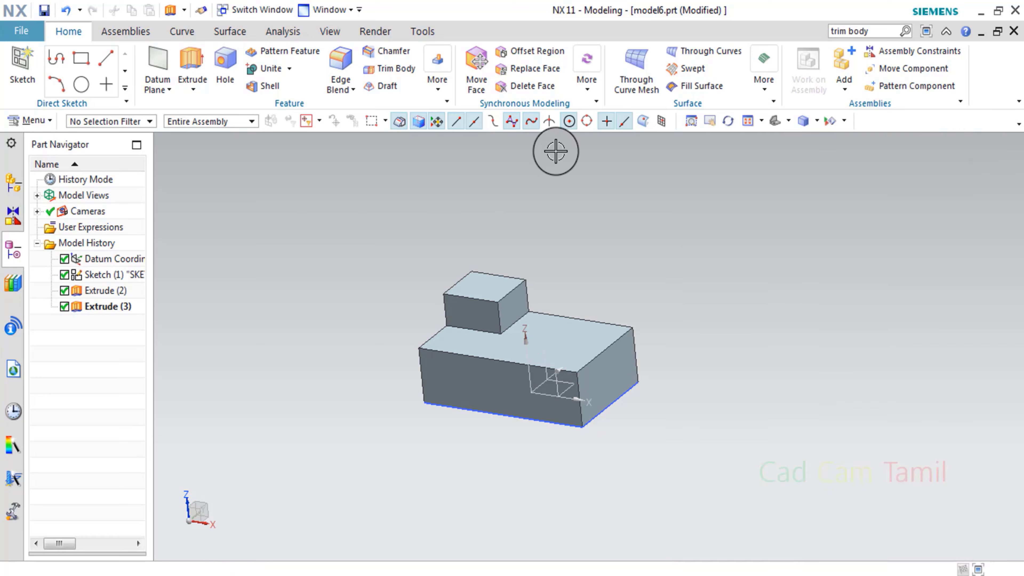
Open the Trim Body command and examine its target and tool sections.
{"action": "left_click", "coordinate": [397, 72]}
{"action": "scroll", "coordinate": [510, 231], "scroll_direction": "down", "scroll_amount": 2}
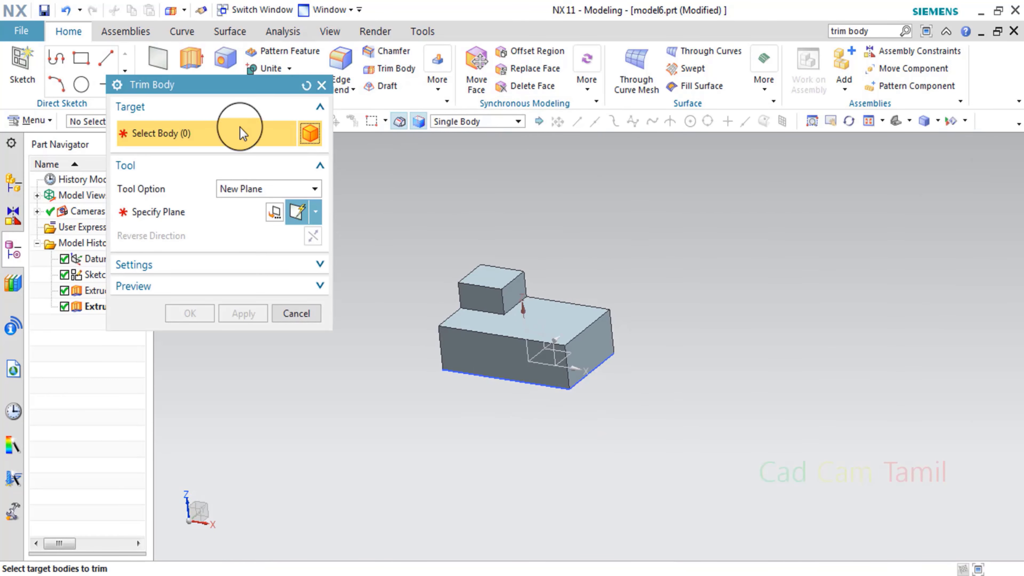
{"action": "left_click_drag", "start_coordinate": [240, 85], "coordinate": [321, 143]}
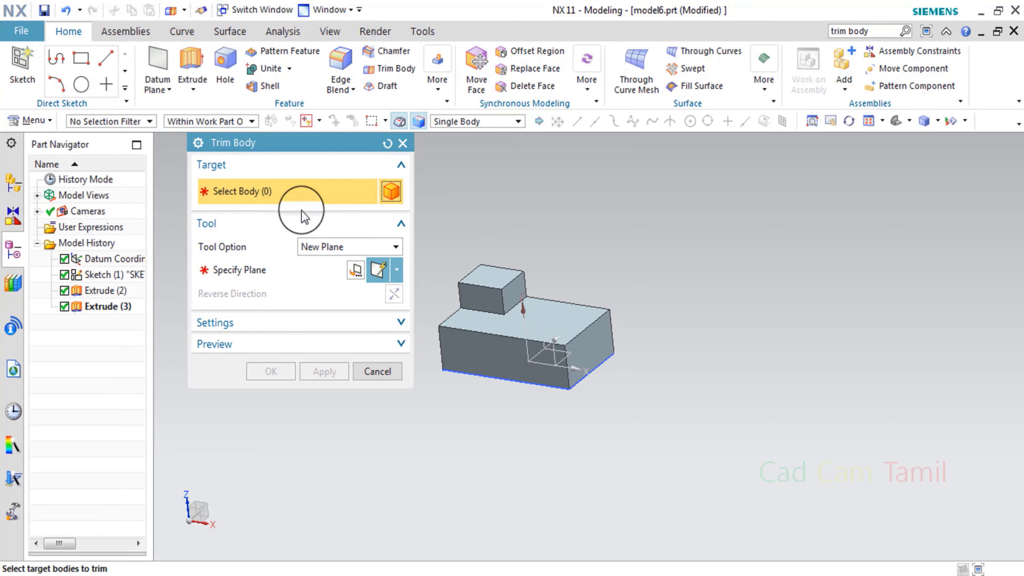
{"action": "left_click", "coordinate": [238, 172]}
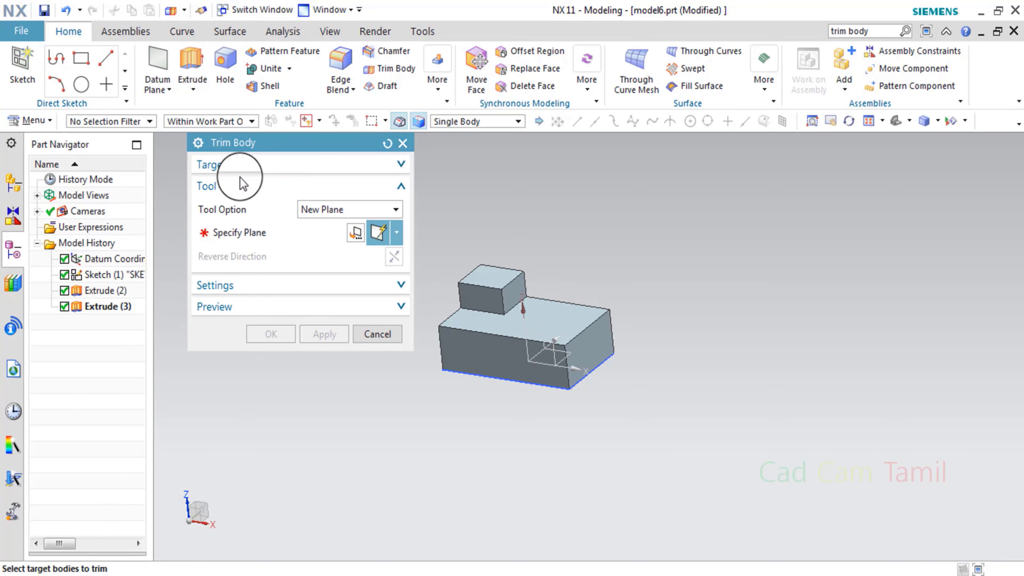
{"action": "left_click", "coordinate": [241, 184]}
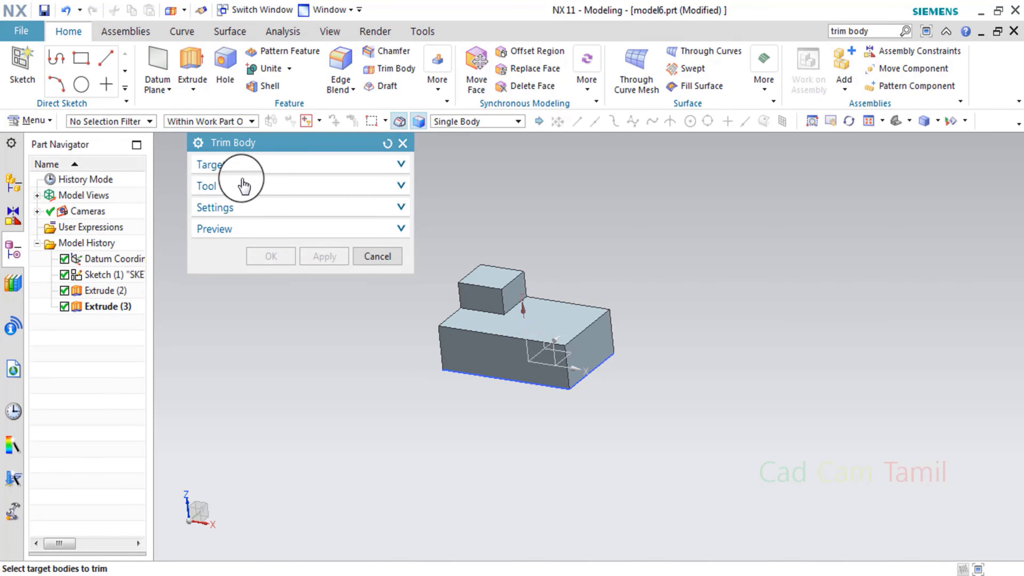
{"action": "left_click", "coordinate": [243, 166]}
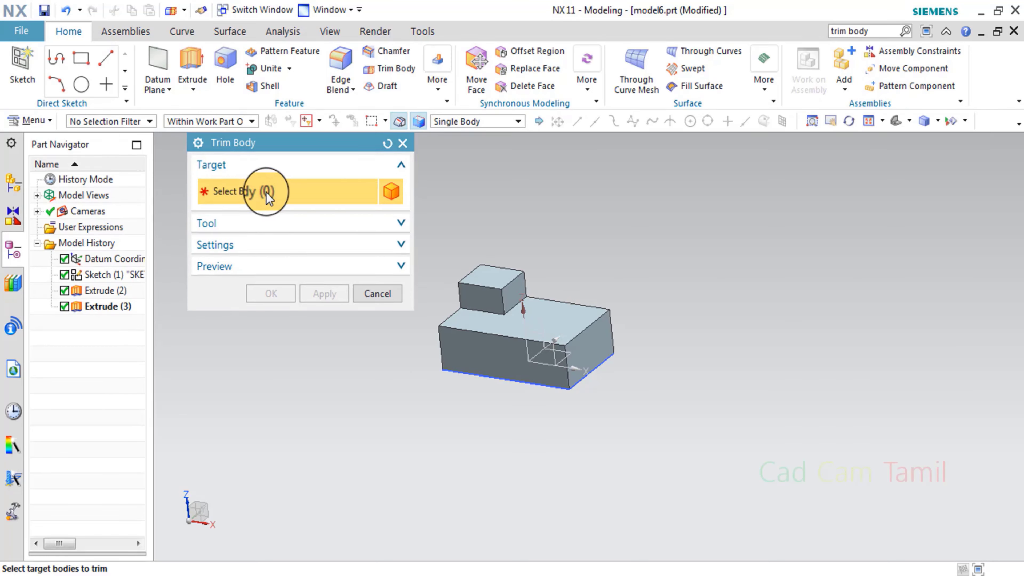
{"action": "left_click", "coordinate": [256, 225]}
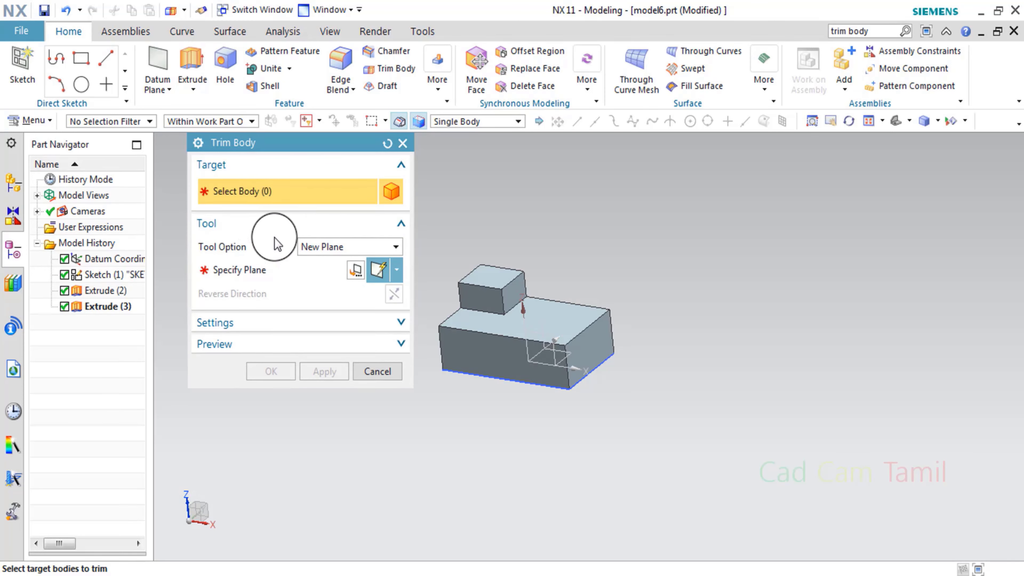
Examine Trim Body's tool options, plane types, tolerance and preview settings, and cancel the command.
{"action": "left_click", "coordinate": [322, 246]}
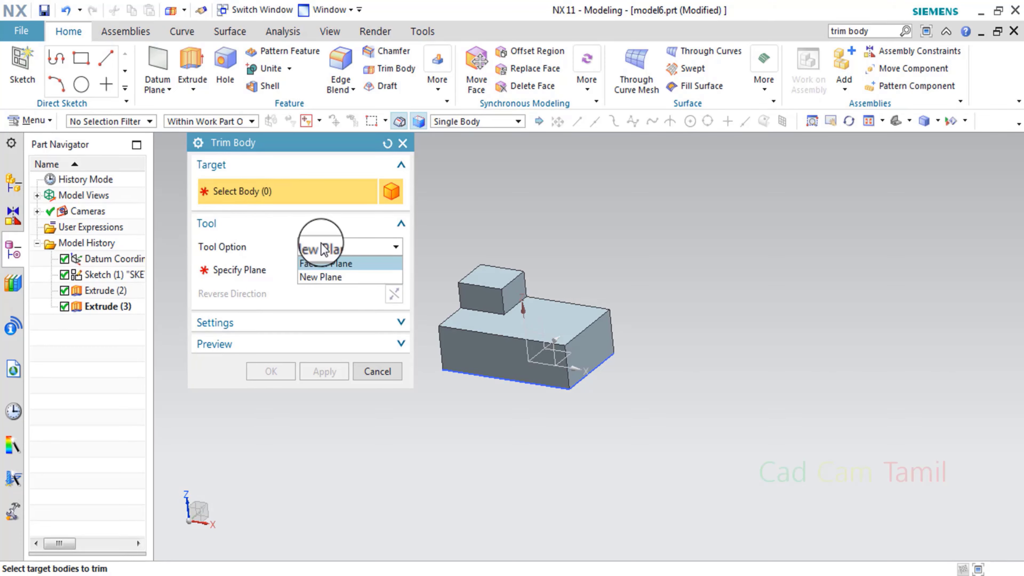
{"action": "left_click", "coordinate": [321, 277]}
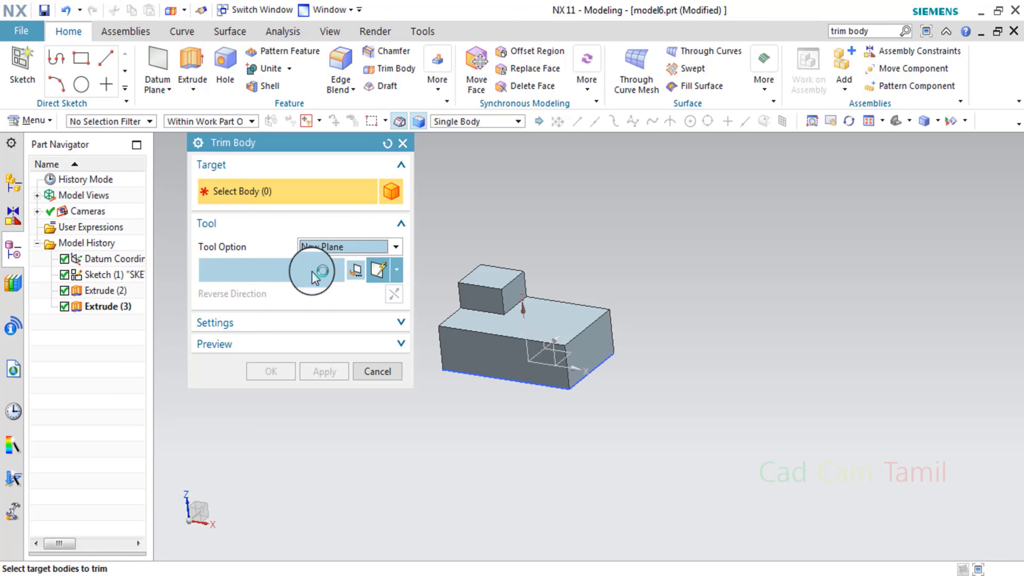
{"action": "left_click", "coordinate": [395, 266]}
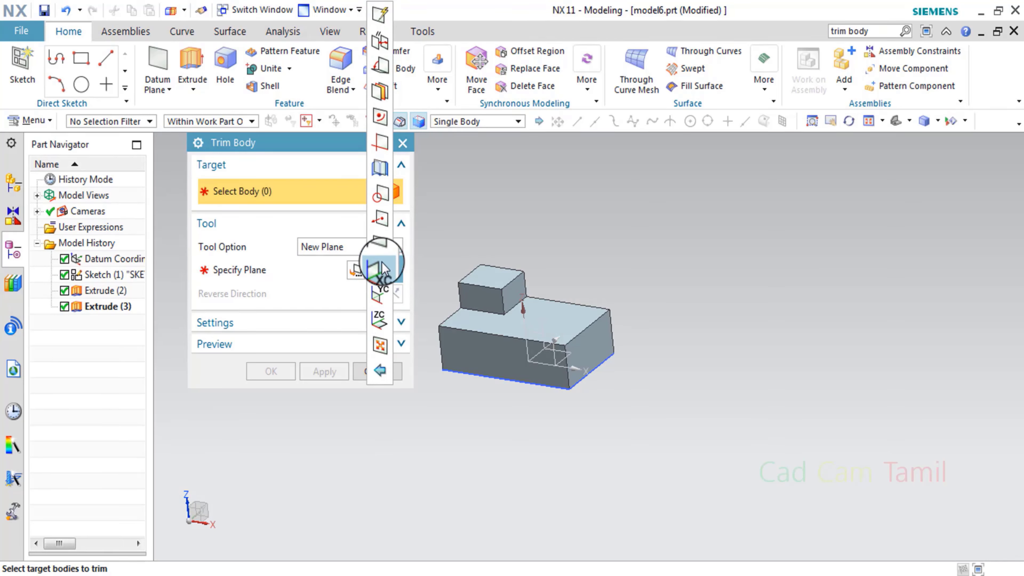
{"action": "left_click", "coordinate": [321, 328]}
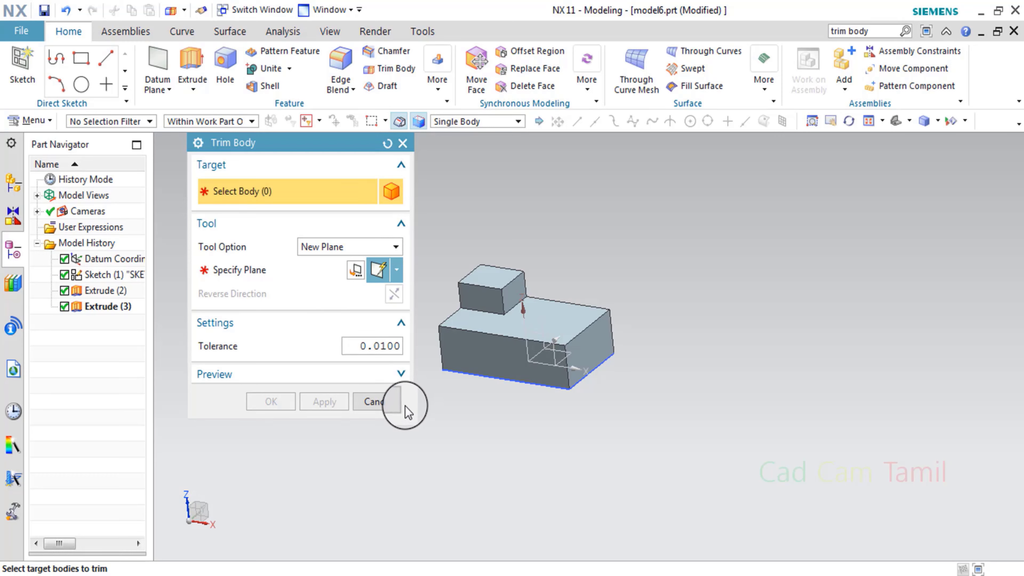
{"action": "left_click", "coordinate": [387, 377]}
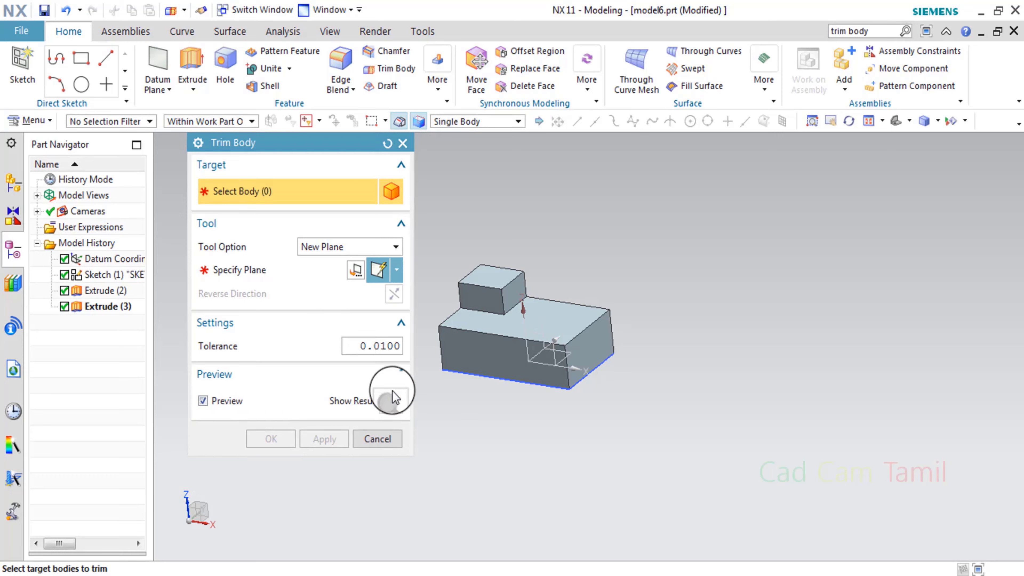
{"action": "left_click", "coordinate": [379, 439]}
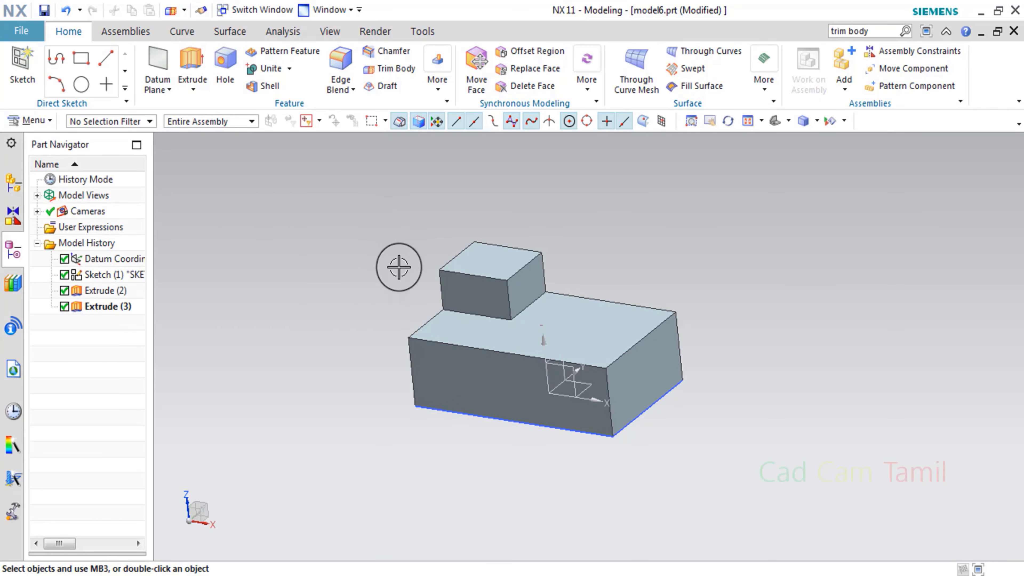
Start Trim Body on the stepped block and compare the Face or Plane and New Plane tool options, ending with New Plane.
{"action": "scroll", "coordinate": [483, 322], "scroll_direction": "up", "scroll_amount": 2}
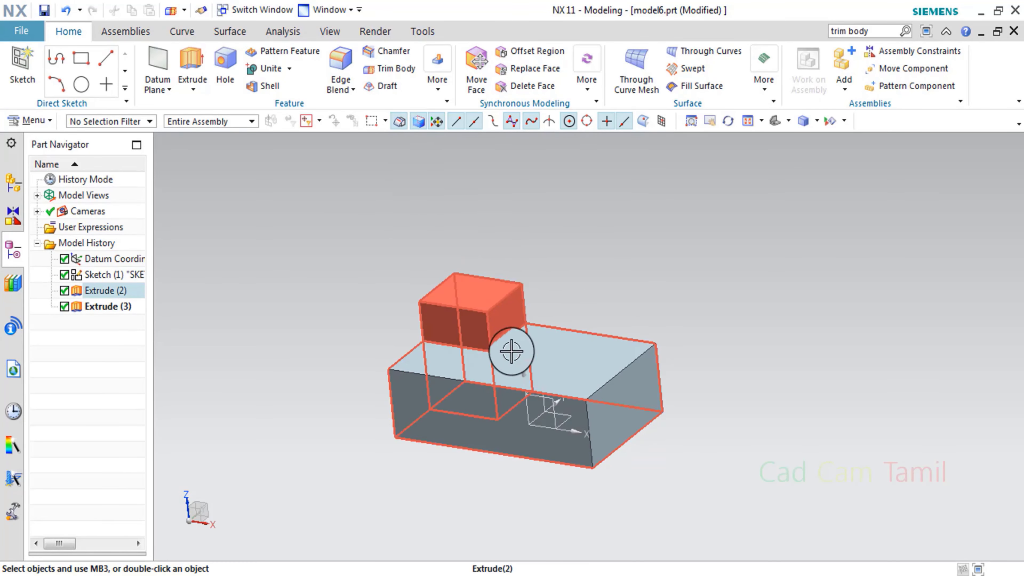
{"action": "left_click", "coordinate": [386, 69]}
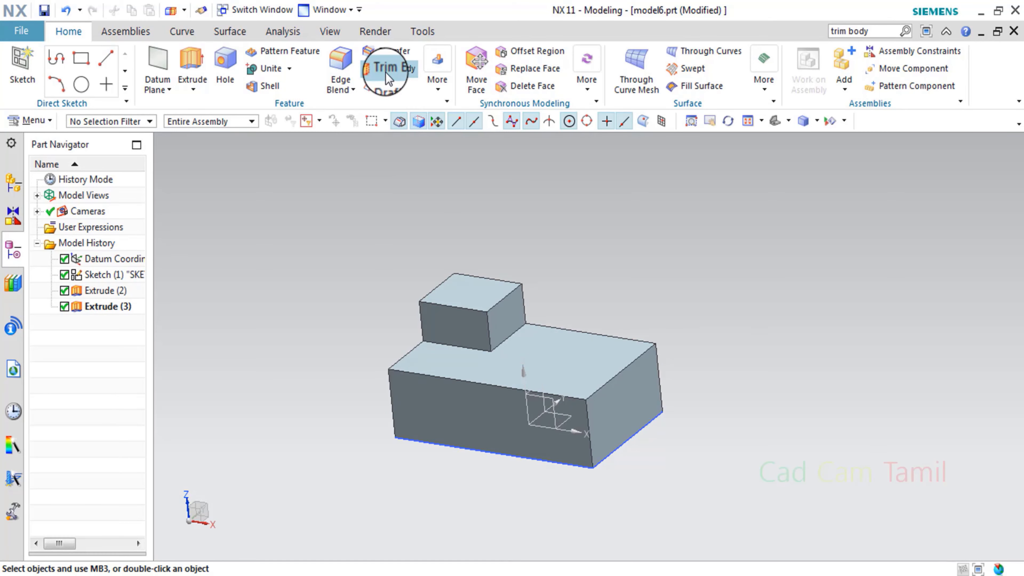
{"action": "left_click", "coordinate": [481, 355]}
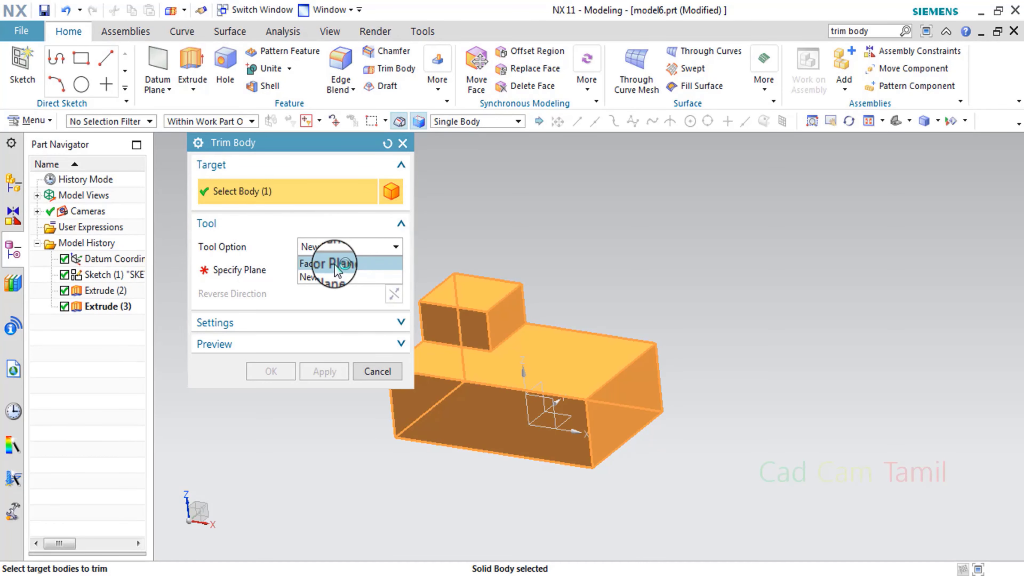
{"action": "left_click", "coordinate": [334, 264]}
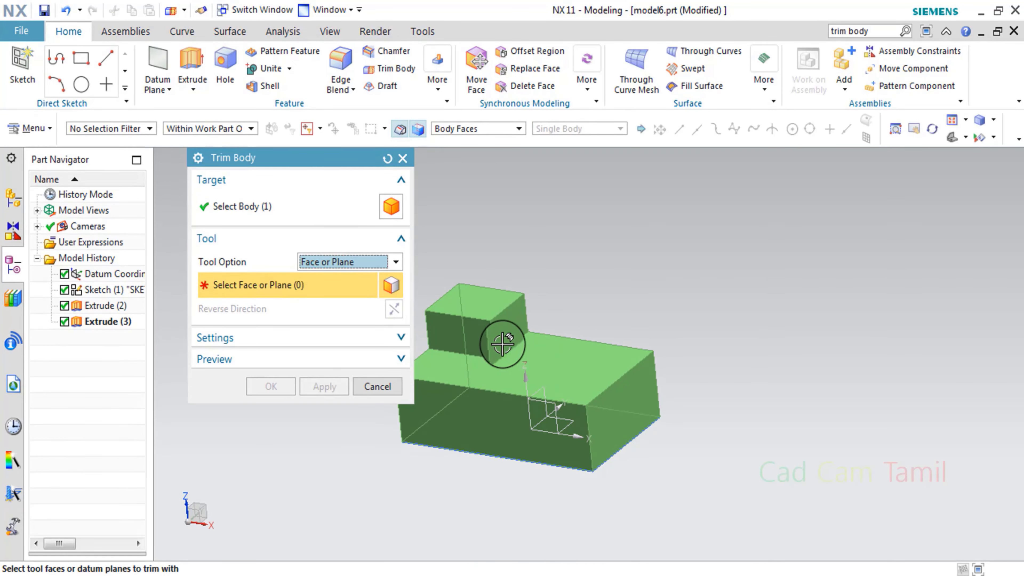
{"action": "left_click", "coordinate": [338, 267]}
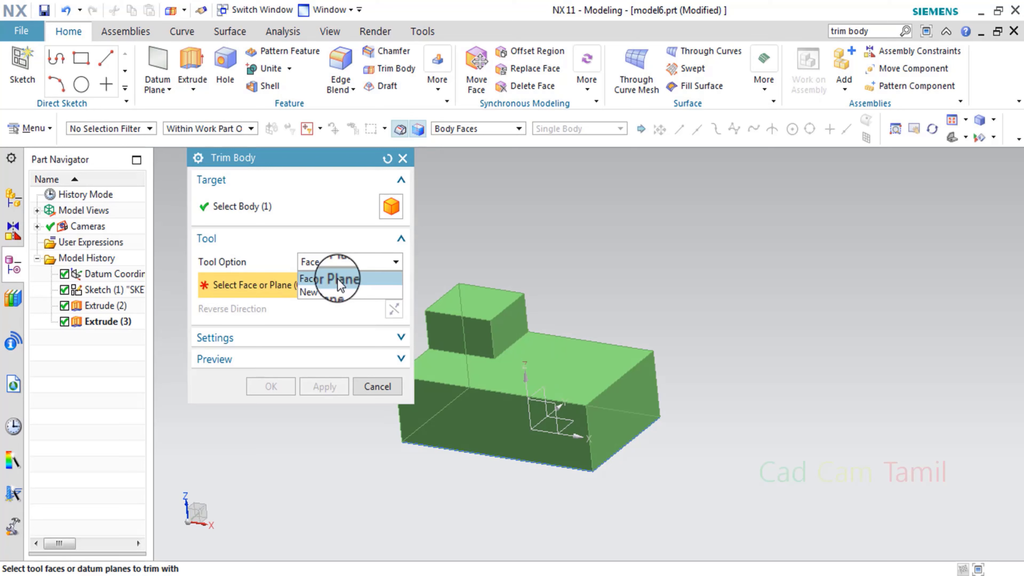
{"action": "left_click", "coordinate": [339, 293]}
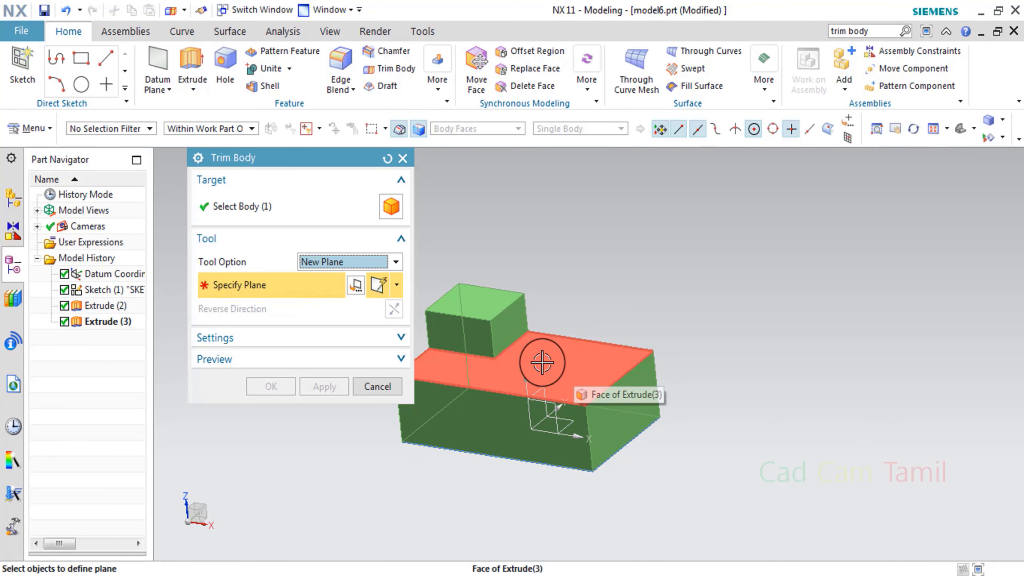
{"action": "left_click", "coordinate": [383, 261]}
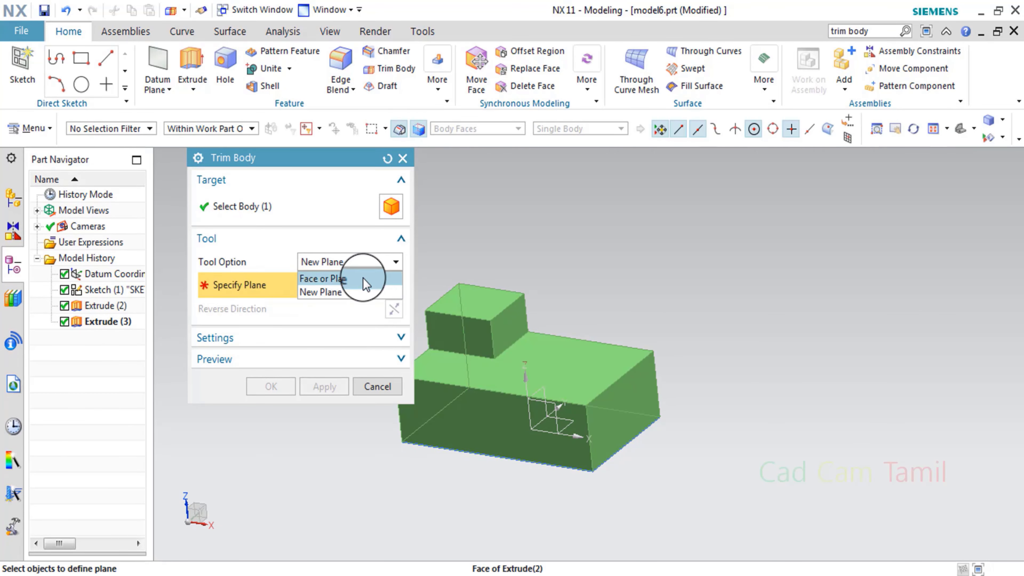
{"action": "left_click", "coordinate": [363, 277]}
{"action": "left_click", "coordinate": [375, 261]}
{"action": "left_click", "coordinate": [365, 288]}
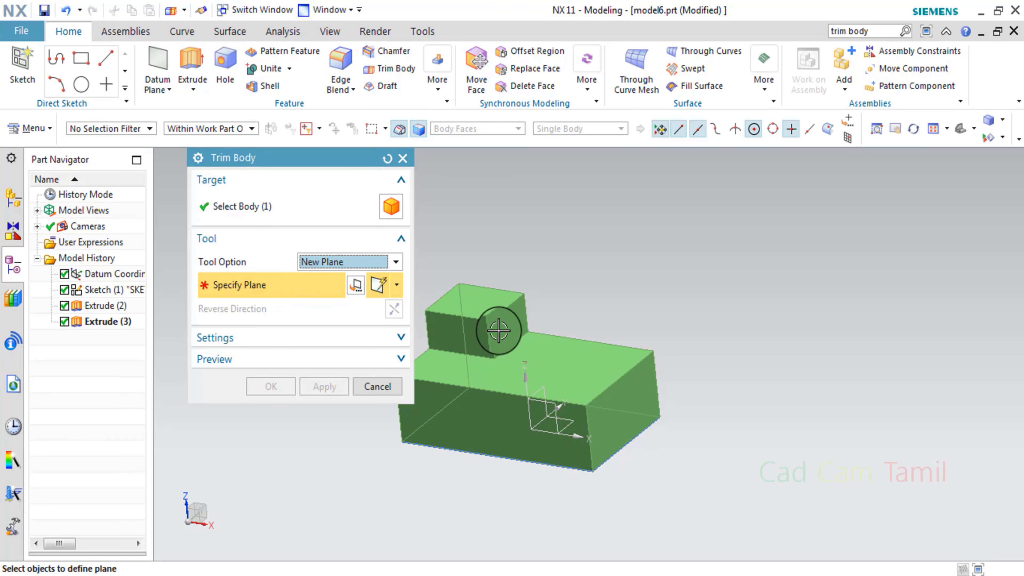
Trim the stepped block with a new plane offset 10 mm above the lower block's top face and close the command.
{"action": "left_click", "coordinate": [552, 347]}
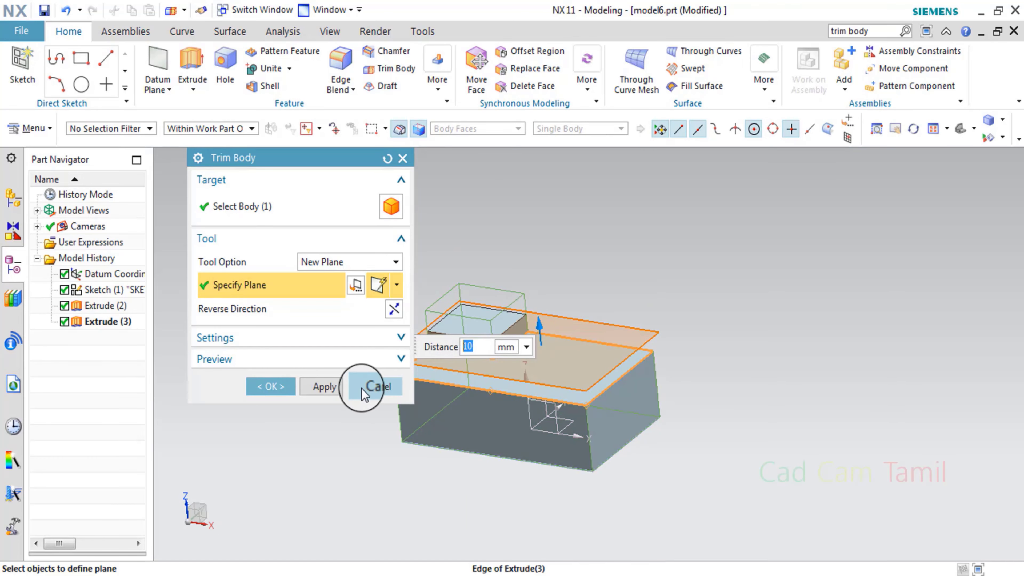
{"action": "left_click", "coordinate": [332, 388]}
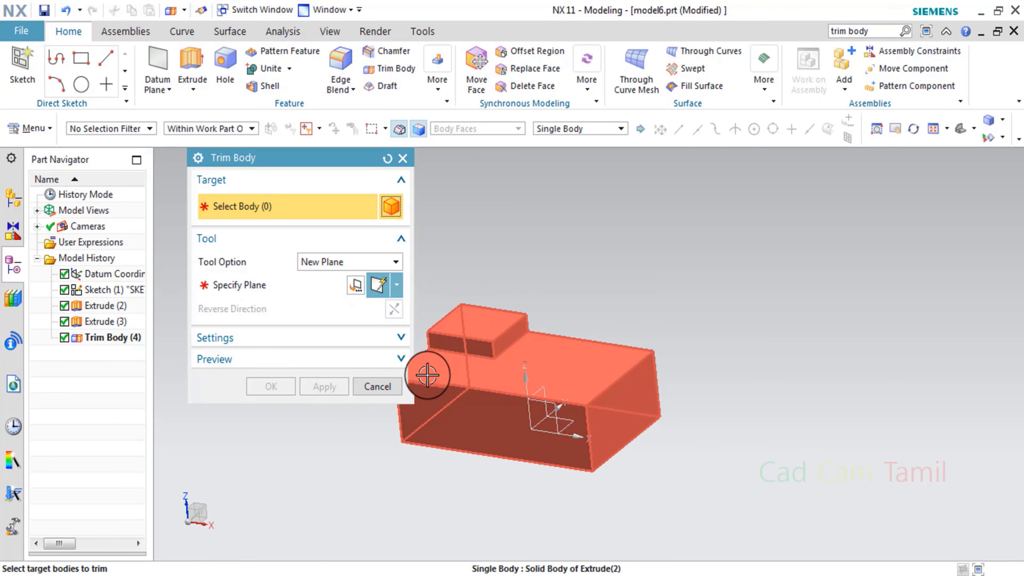
{"action": "left_click", "coordinate": [379, 387]}
Edit the trim feature and reverse its direction so that only the portion above the trimming plane is kept.
{"action": "double_click", "coordinate": [128, 321]}
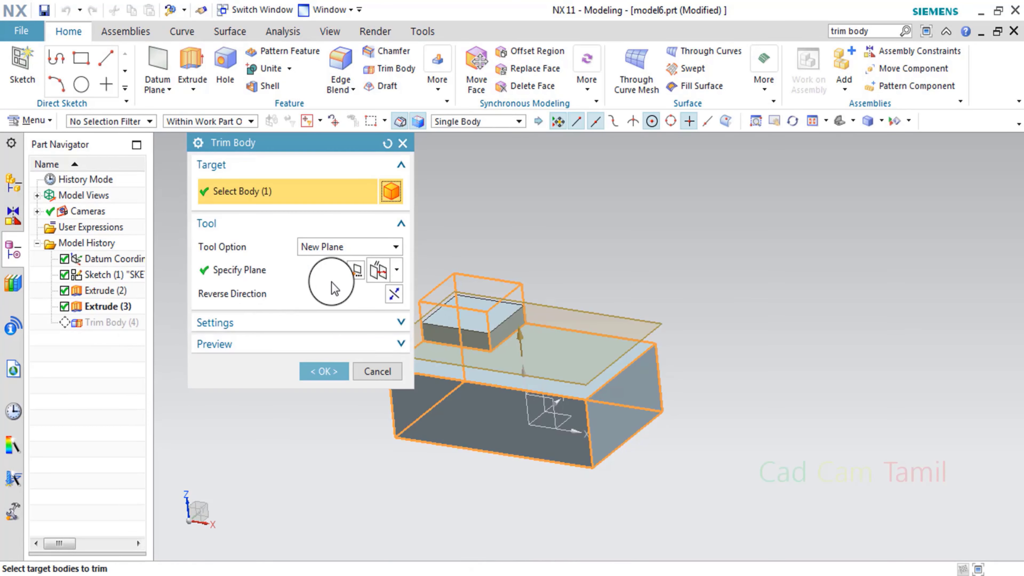
{"action": "left_click", "coordinate": [394, 293]}
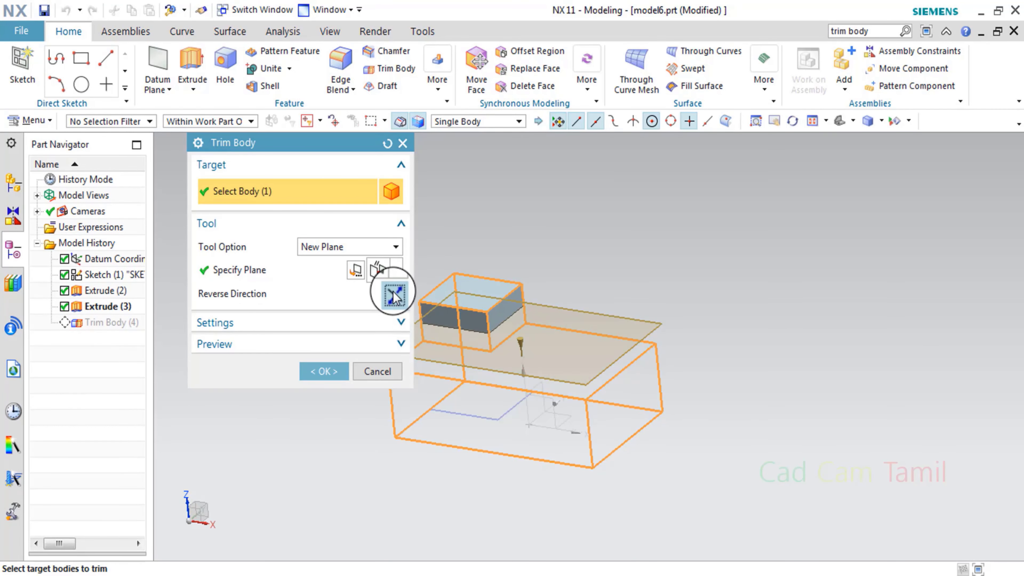
{"action": "middle_click", "coordinate": [434, 346]}
{"action": "middle_click_drag", "start_coordinate": [379, 348], "coordinate": [421, 346]}
{"action": "scroll", "coordinate": [420, 346], "scroll_direction": "up", "scroll_amount": 4}
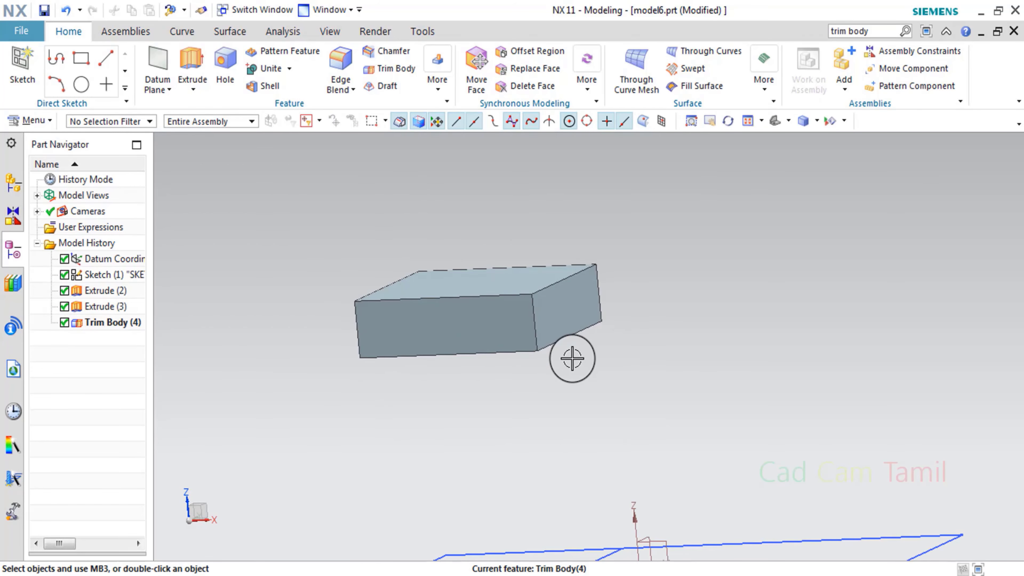
{"action": "middle_click_drag", "start_coordinate": [572, 358], "coordinate": [553, 276]}
Delete the trim feature from the model history.
{"action": "left_click", "coordinate": [108, 291]}
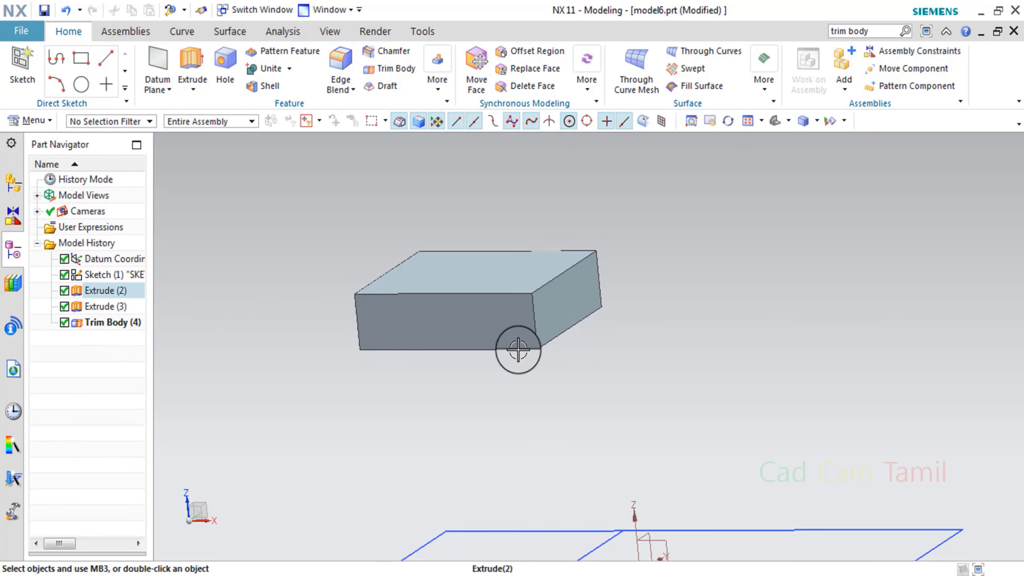
{"action": "scroll", "coordinate": [518, 350], "scroll_direction": "down", "scroll_amount": 3}
{"action": "middle_click_drag", "start_coordinate": [530, 355], "coordinate": [524, 346]}
{"action": "left_click", "coordinate": [97, 322]}
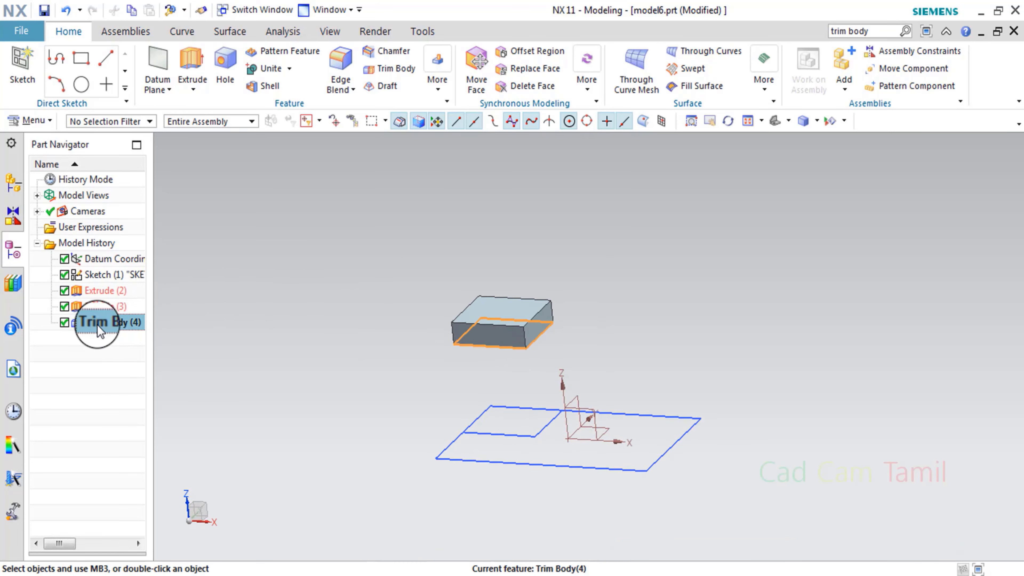
{"action": "key", "text": "Delete"}
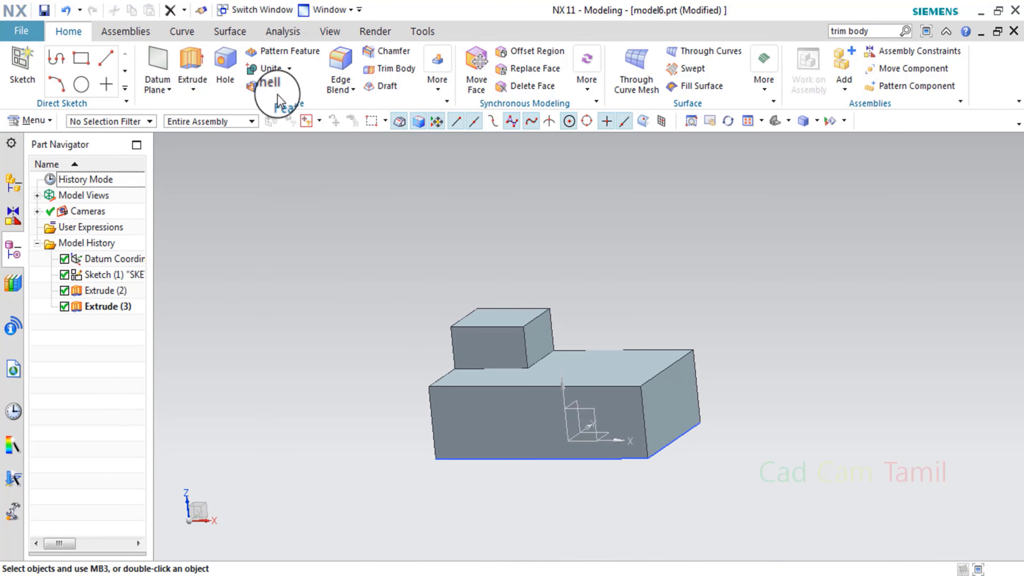
Create a sketch on the top face of the lower block.
{"action": "left_click", "coordinate": [379, 70]}
{"action": "left_click", "coordinate": [377, 370]}
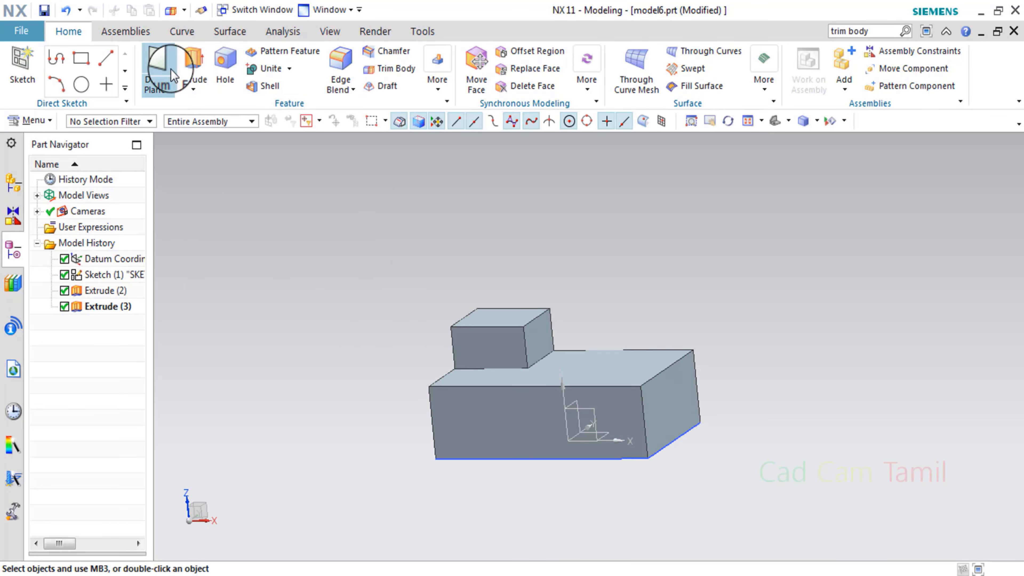
{"action": "left_click", "coordinate": [27, 60]}
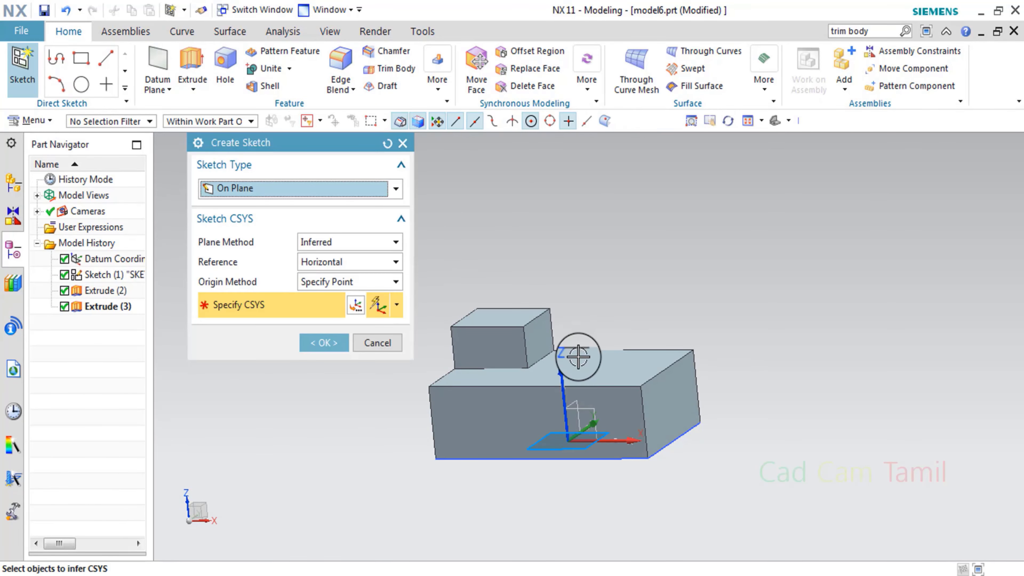
{"action": "left_click", "coordinate": [578, 357]}
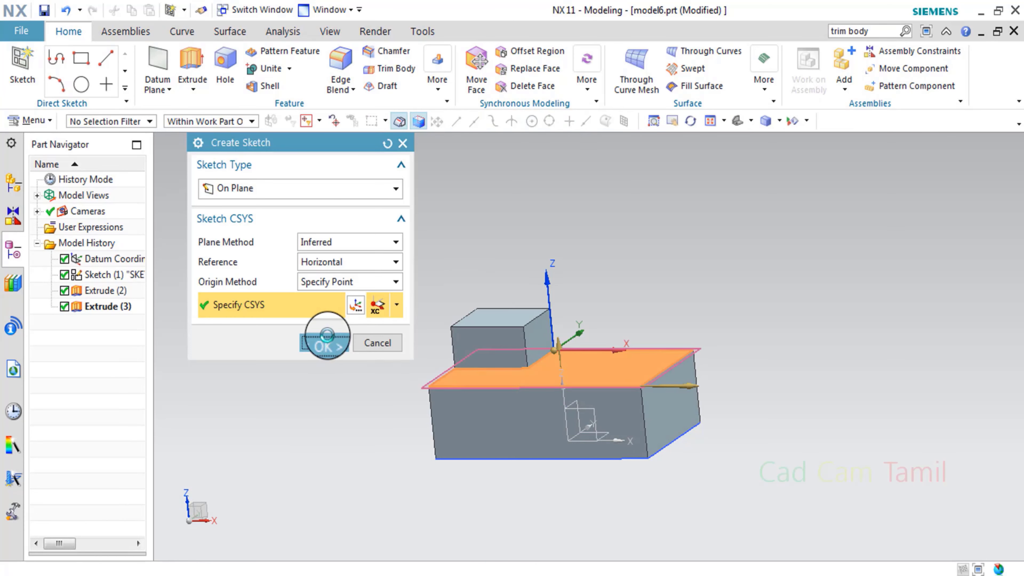
{"action": "left_click", "coordinate": [324, 339]}
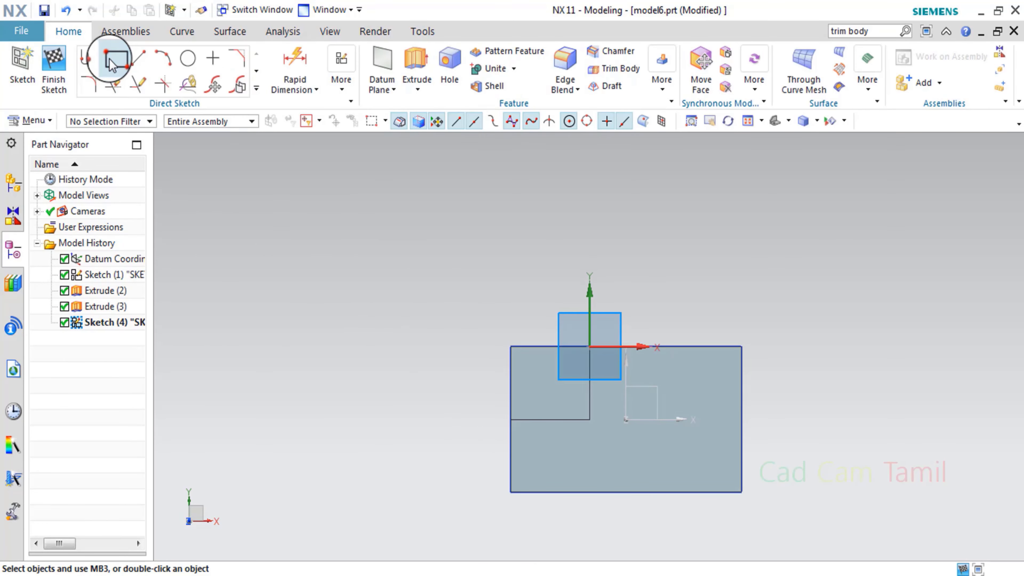
Sketch a vertical line beside the upper block that extends past both long edges of the lower block, and finish the sketch.
{"action": "left_click", "coordinate": [112, 58]}
{"action": "left_click", "coordinate": [137, 60]}
{"action": "left_click", "coordinate": [635, 295]}
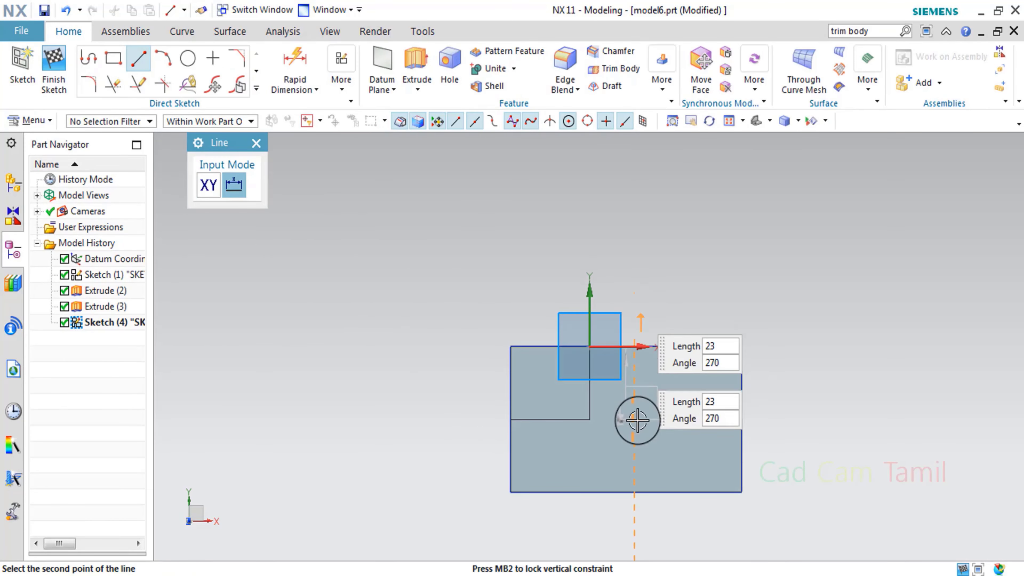
{"action": "left_click", "coordinate": [634, 523]}
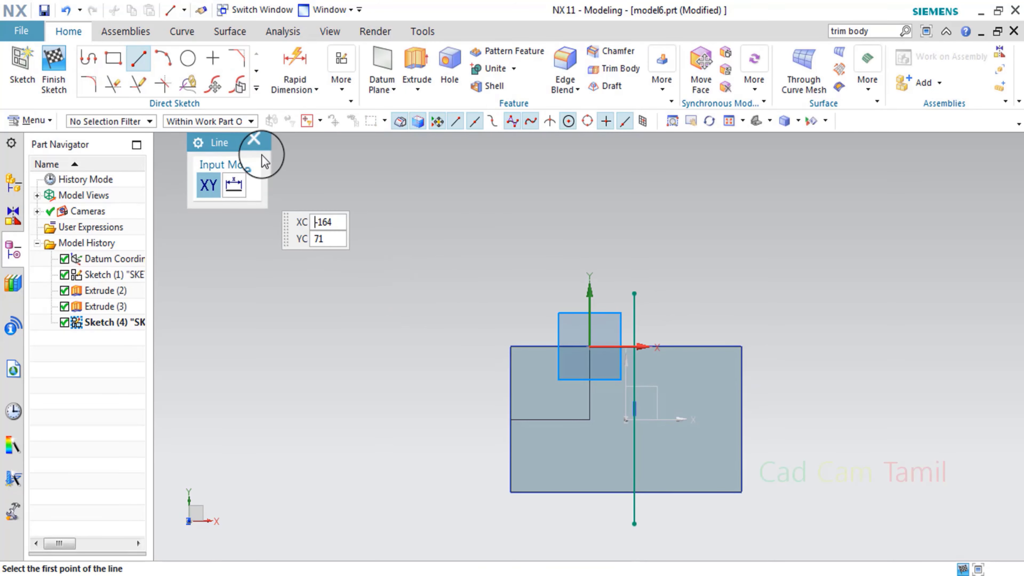
{"action": "left_click", "coordinate": [256, 142]}
{"action": "left_click", "coordinate": [57, 60]}
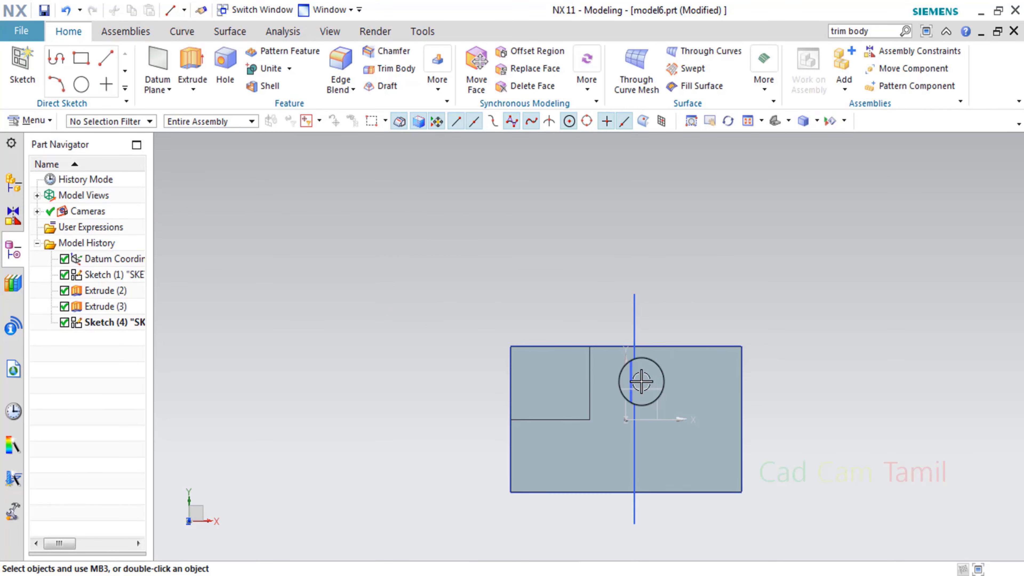
Extrude the sketched line 38 mm downward through the lower block as a separate sheet with Boolean set to None.
{"action": "left_click", "coordinate": [201, 57]}
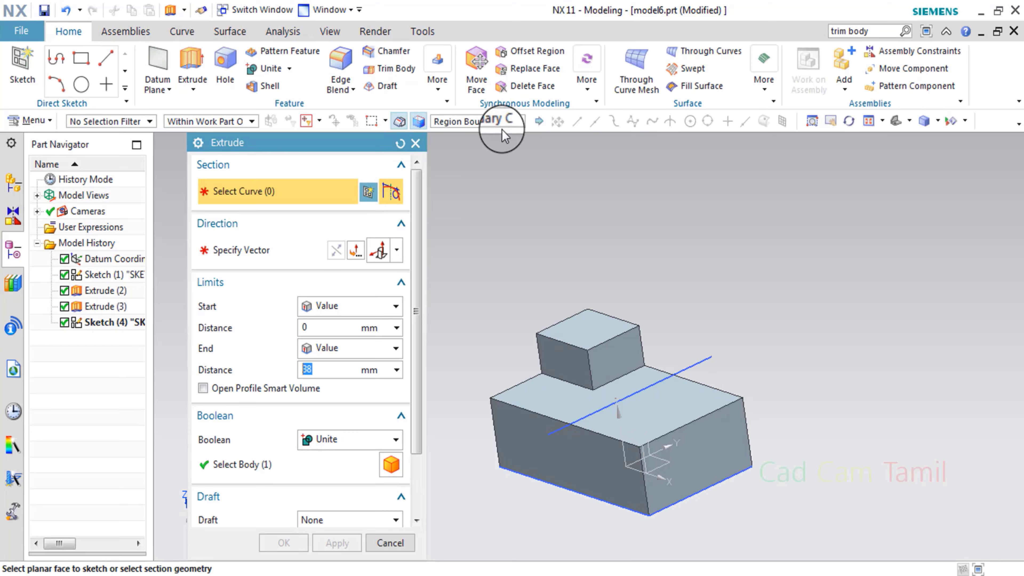
{"action": "left_click", "coordinate": [500, 122]}
{"action": "left_click", "coordinate": [480, 144]}
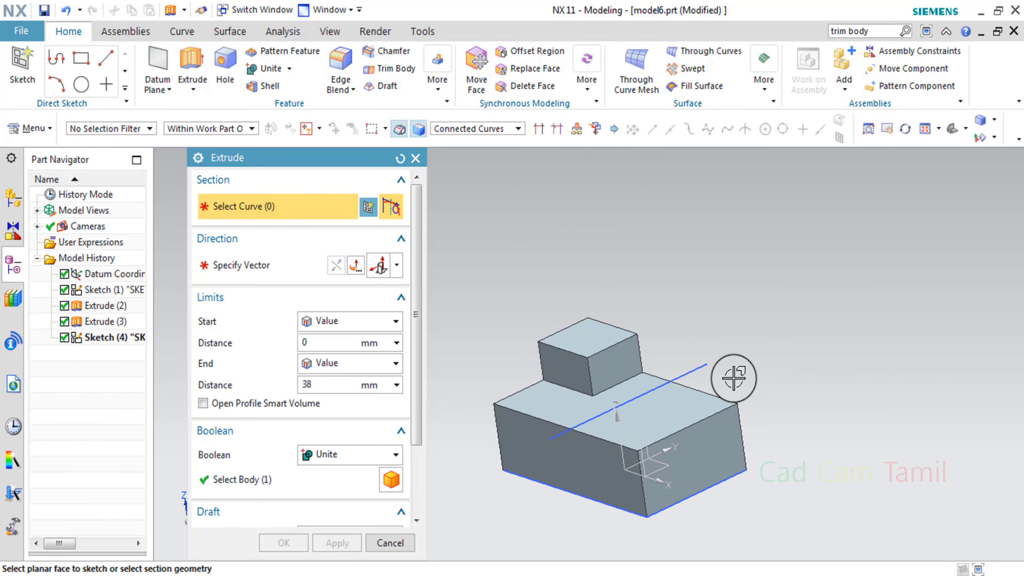
{"action": "left_click", "coordinate": [715, 398]}
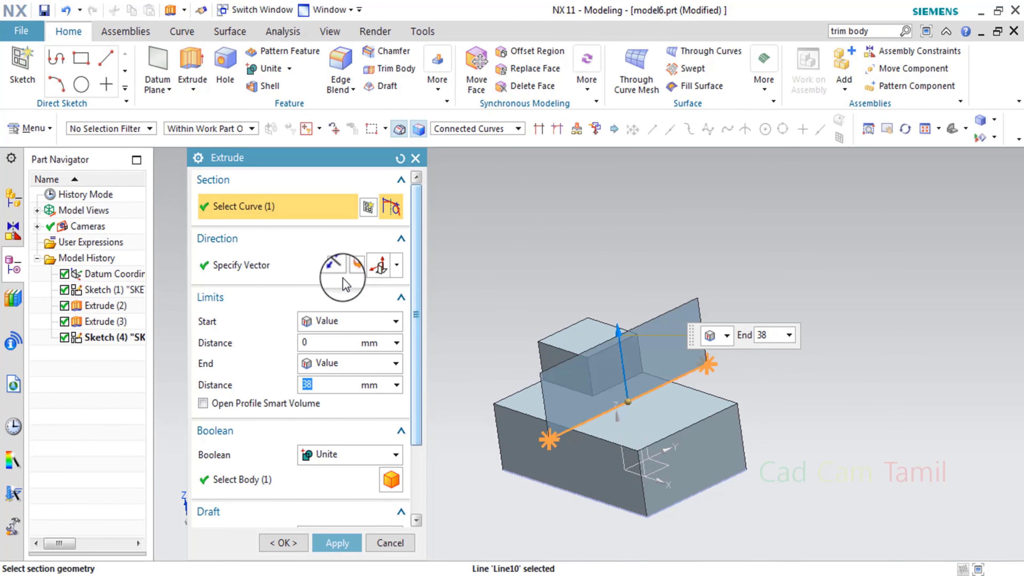
{"action": "left_click", "coordinate": [335, 265]}
{"action": "left_click", "coordinate": [322, 454]}
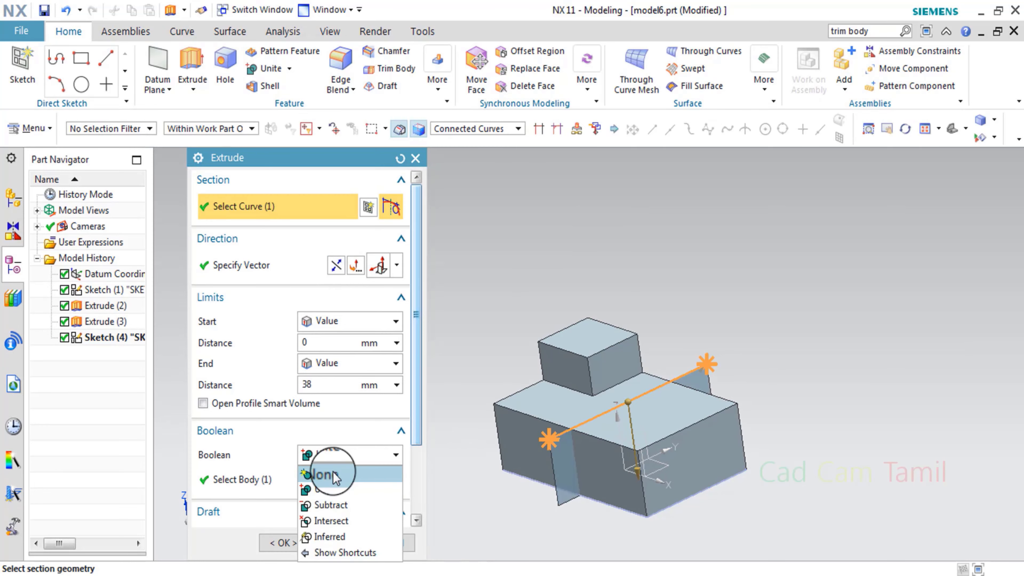
{"action": "left_click", "coordinate": [333, 472]}
{"action": "left_click", "coordinate": [338, 543]}
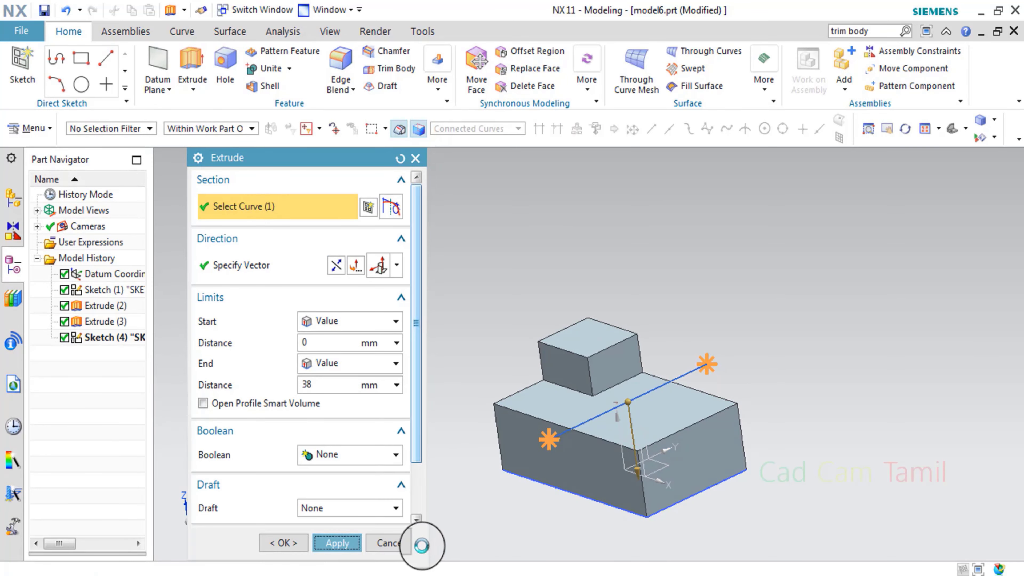
{"action": "left_click", "coordinate": [401, 544]}
Start an inferred datum plane offset 69.94 mm from the long front face of the lower block.
{"action": "middle_click_drag", "start_coordinate": [594, 464], "coordinate": [621, 478]}
{"action": "scroll", "coordinate": [706, 453], "scroll_direction": "up", "scroll_amount": 1}
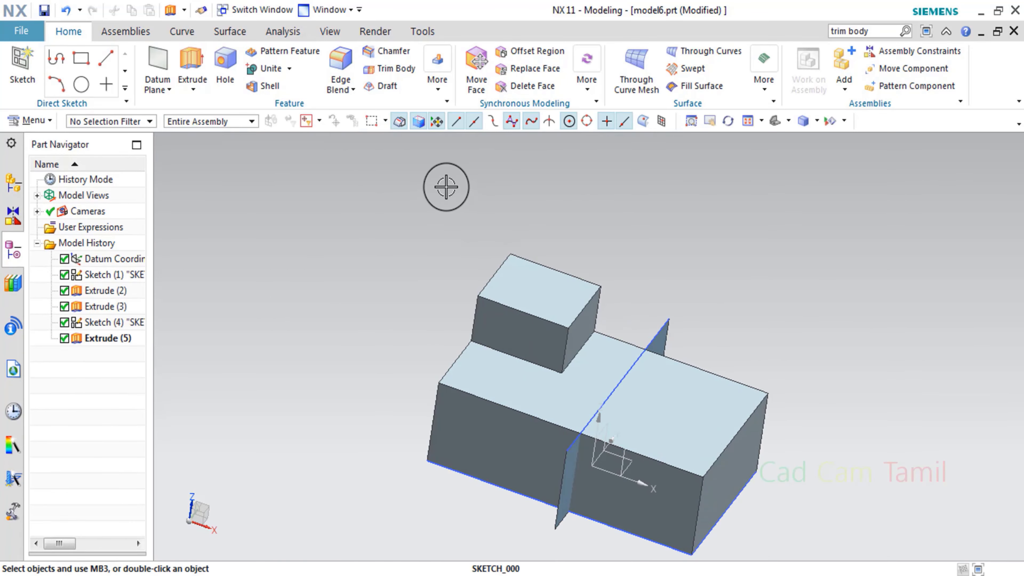
{"action": "scroll", "coordinate": [559, 371], "scroll_direction": "up", "scroll_amount": 1}
{"action": "middle_click_drag", "start_coordinate": [559, 371], "coordinate": [542, 334]}
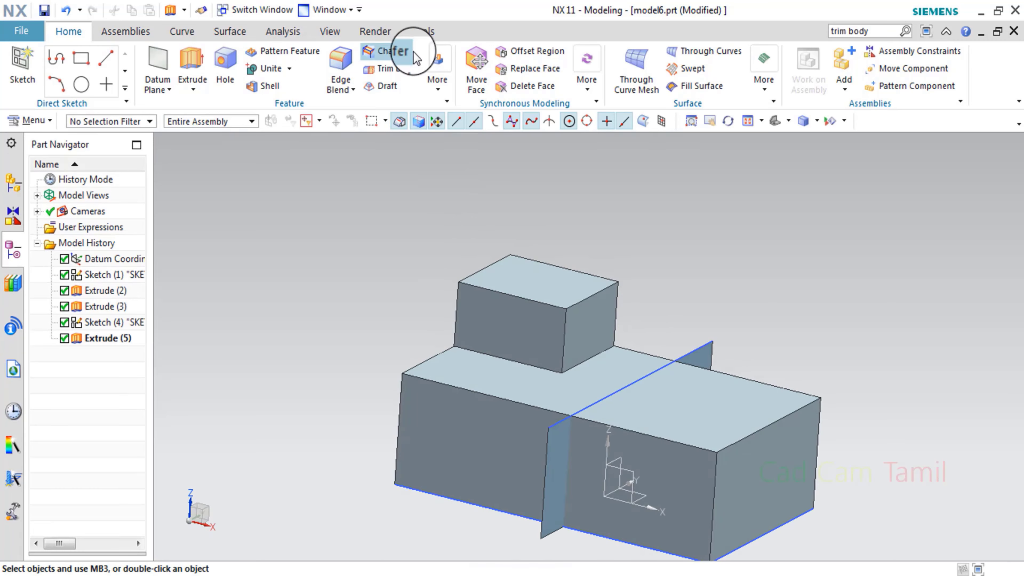
{"action": "left_click", "coordinate": [168, 72]}
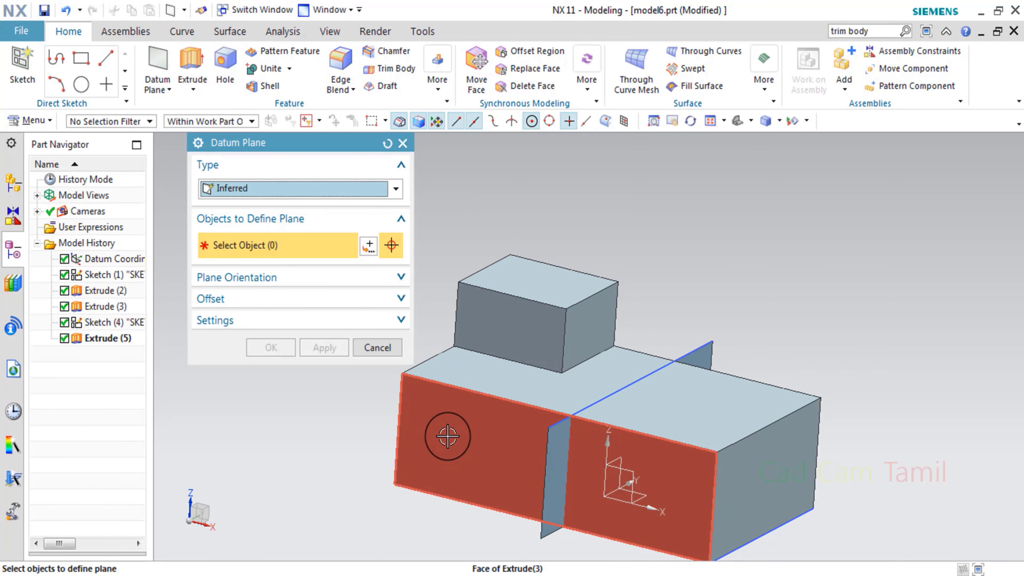
{"action": "left_click", "coordinate": [446, 429]}
{"action": "left_click", "coordinate": [523, 441]}
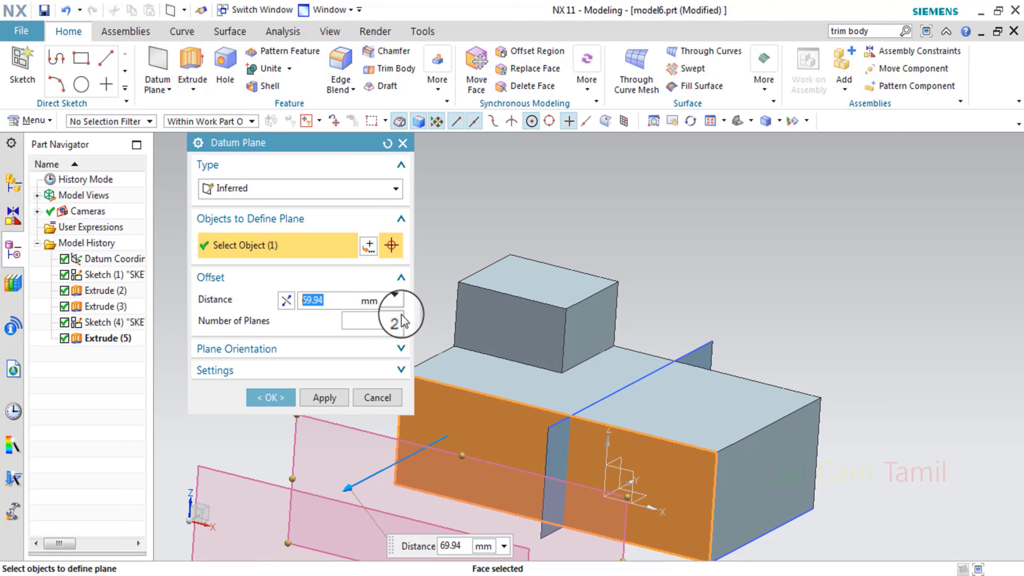
Create a single datum plane offset 28 mm inward from the lower block's long front face.
{"action": "left_click", "coordinate": [401, 326]}
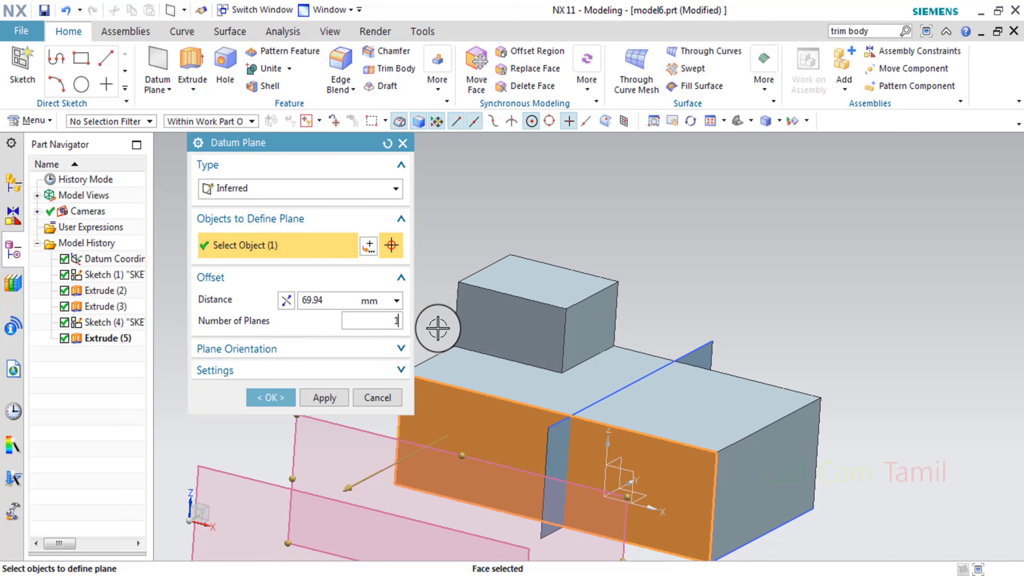
{"action": "type", "text": "1"}
{"action": "key", "text": "Return"}
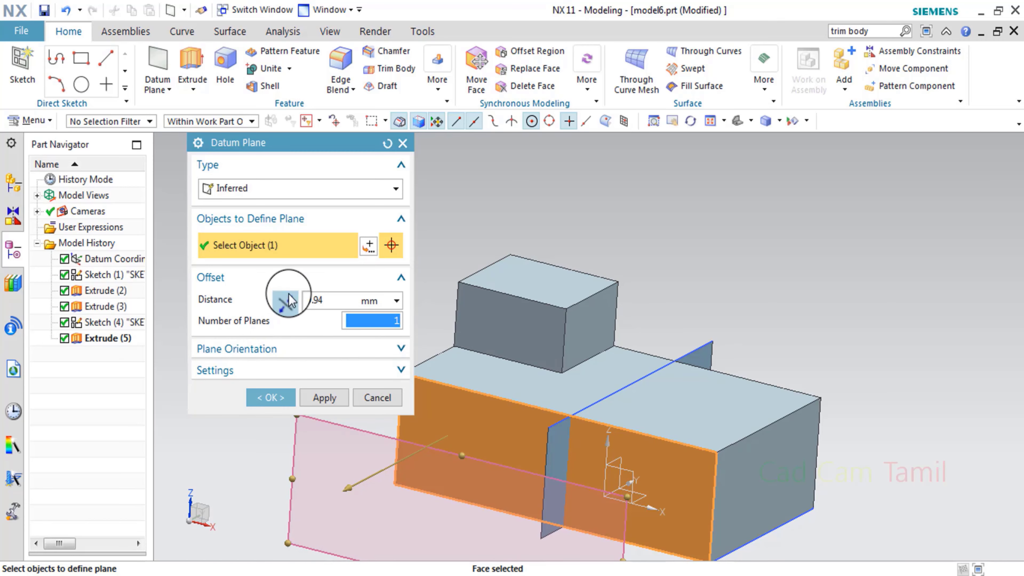
{"action": "middle_click_drag", "start_coordinate": [619, 295], "coordinate": [675, 346]}
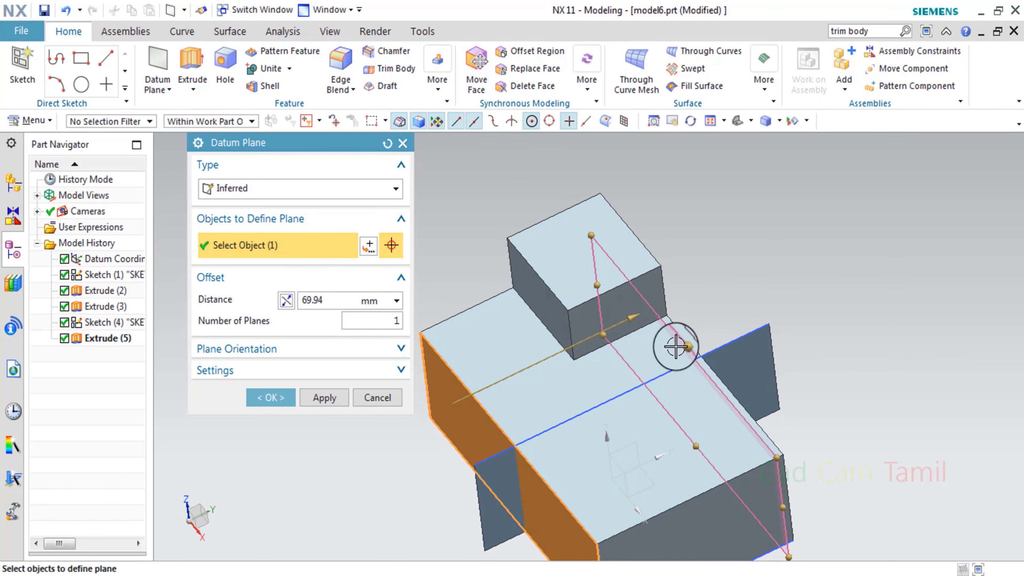
{"action": "left_click_drag", "start_coordinate": [616, 323], "coordinate": [521, 348]}
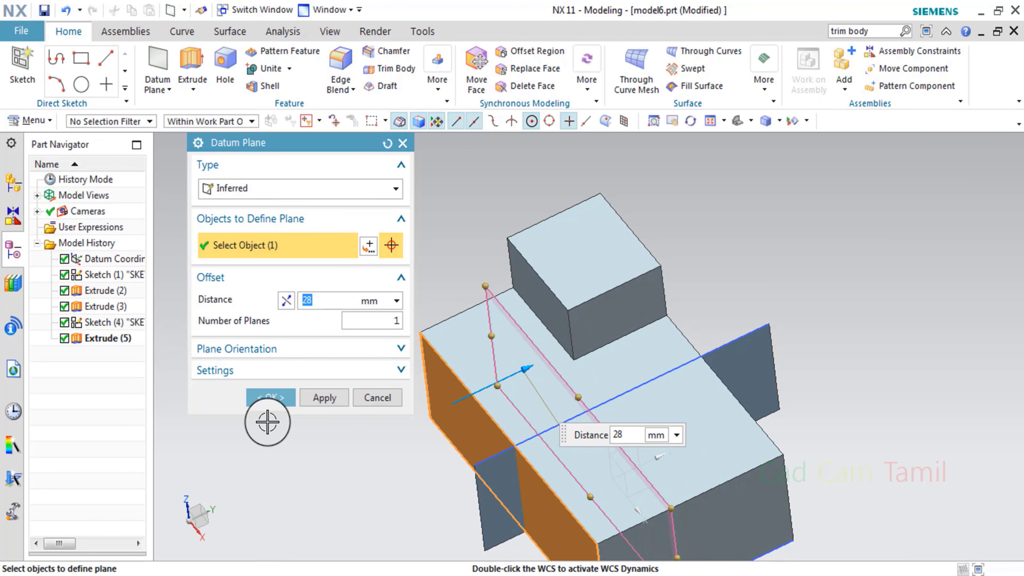
{"action": "left_click", "coordinate": [275, 404]}
Set up a Trim Body of the stepped solid with a New Plane tool defined from the datum plane.
{"action": "middle_click_drag", "start_coordinate": [498, 442], "coordinate": [513, 422]}
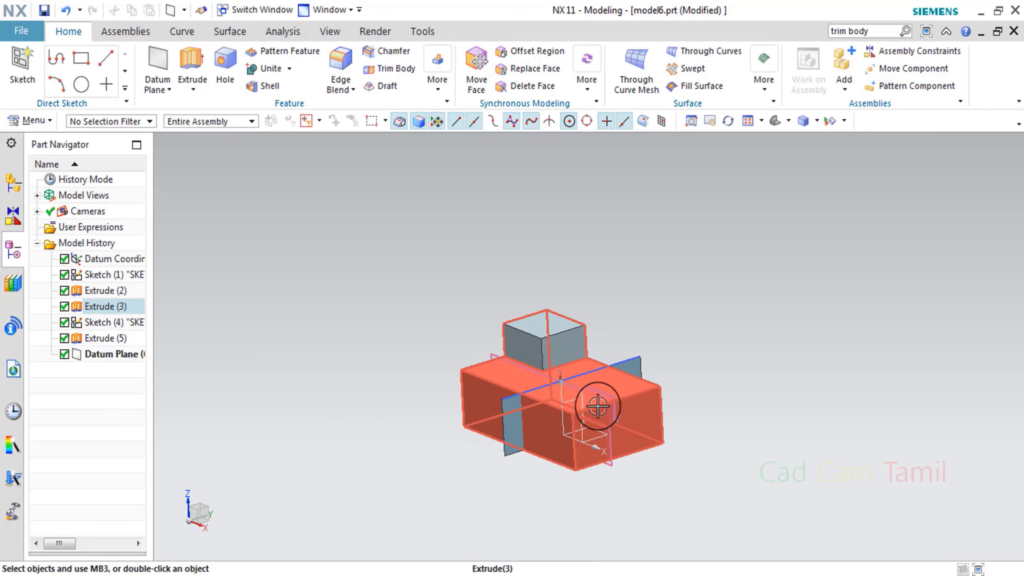
{"action": "scroll", "coordinate": [561, 385], "scroll_direction": "up", "scroll_amount": 2}
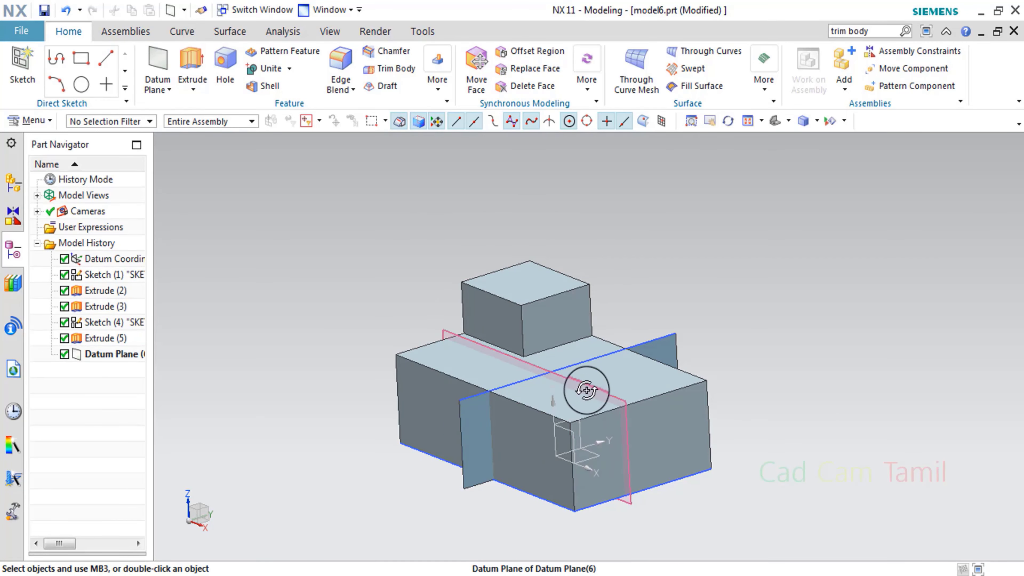
{"action": "middle_click_drag", "start_coordinate": [587, 389], "coordinate": [591, 400]}
{"action": "left_click", "coordinate": [374, 67]}
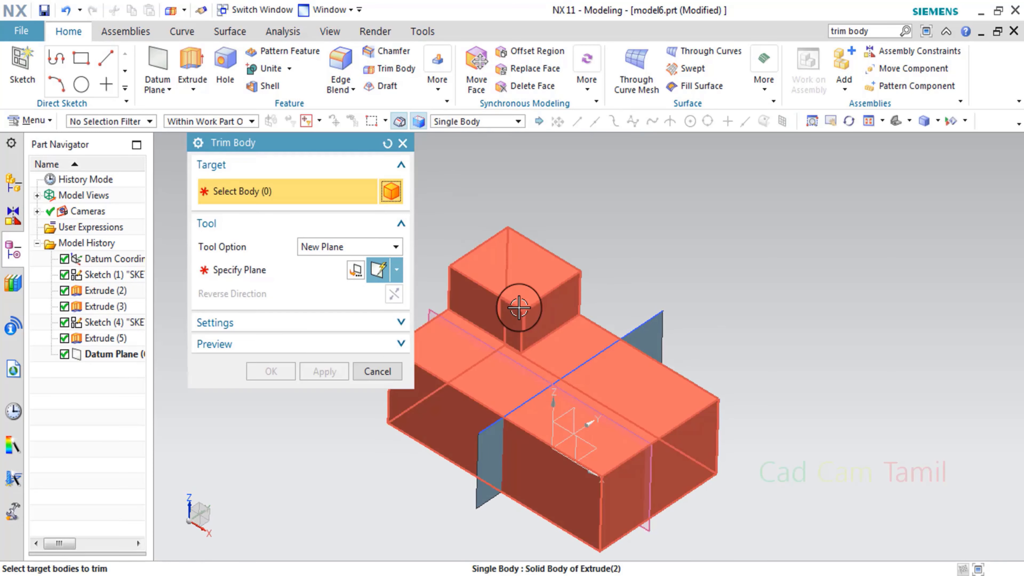
{"action": "left_click", "coordinate": [518, 308]}
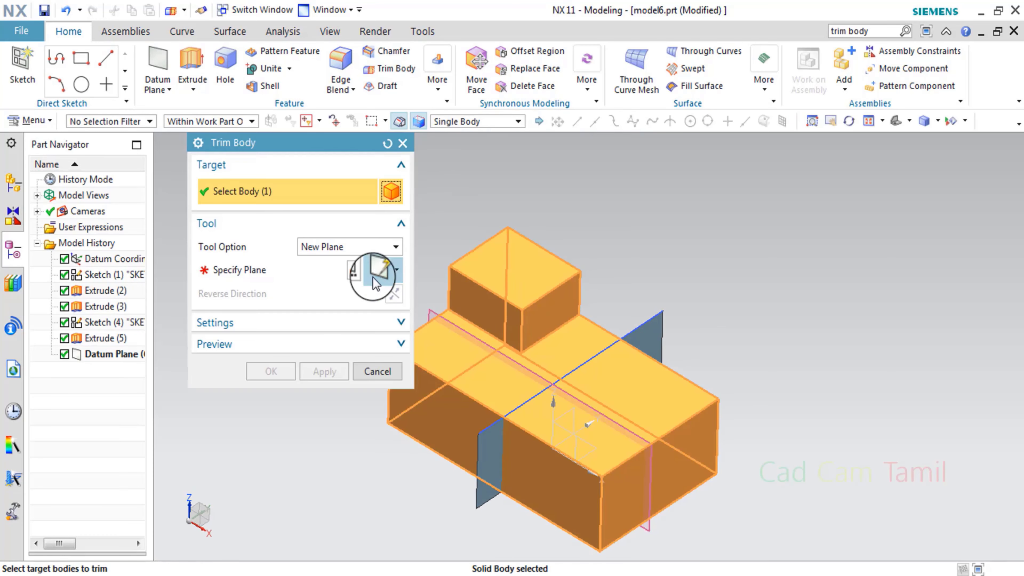
{"action": "left_click", "coordinate": [336, 249]}
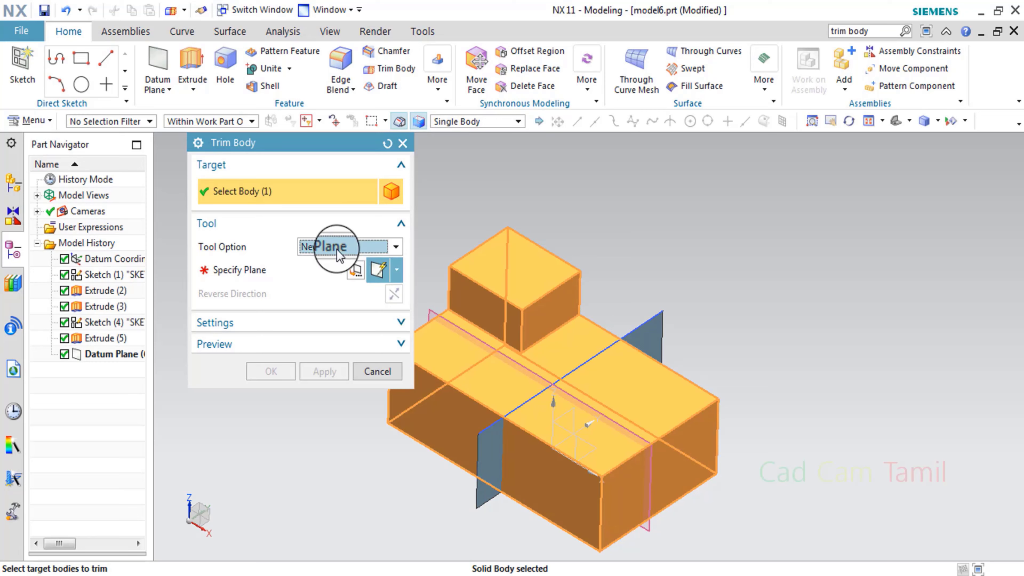
{"action": "left_click", "coordinate": [337, 249]}
{"action": "left_click", "coordinate": [336, 248]}
{"action": "left_click", "coordinate": [257, 262]}
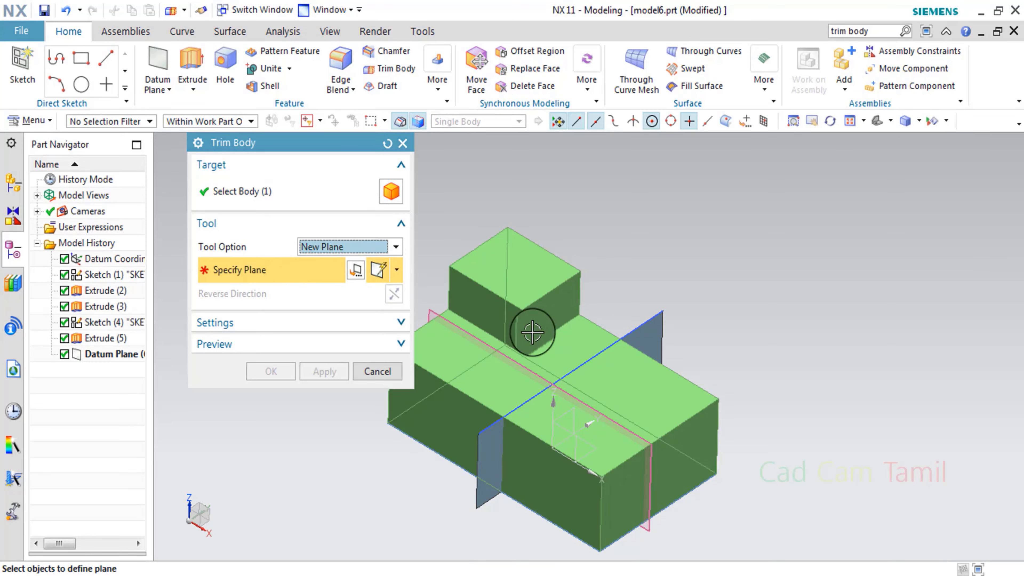
{"action": "left_click", "coordinate": [435, 308]}
Preview both trim directions and apply the trim that keeps the front portion of the block.
{"action": "middle_click_drag", "start_coordinate": [726, 343], "coordinate": [696, 356]}
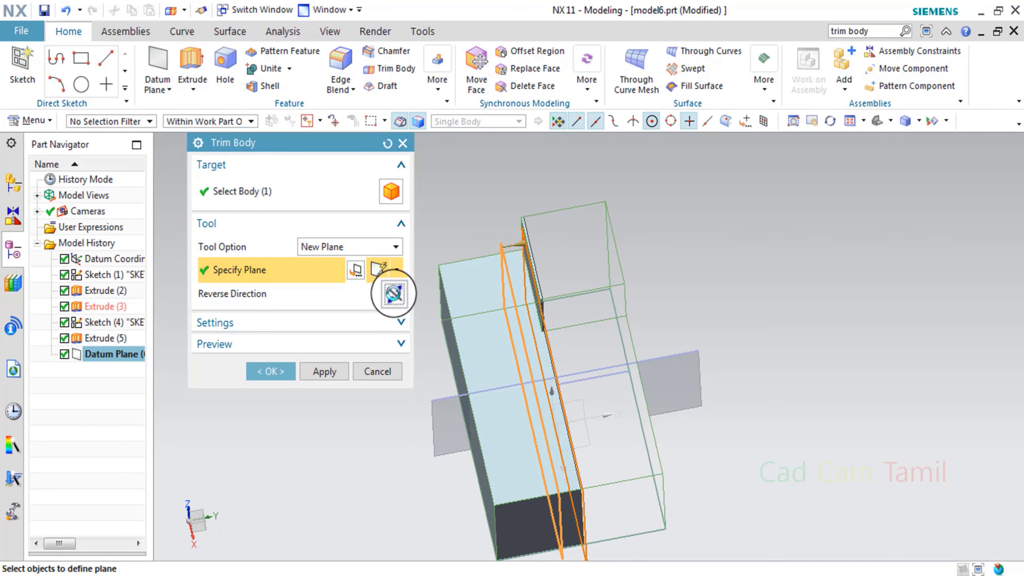
{"action": "left_click", "coordinate": [393, 296]}
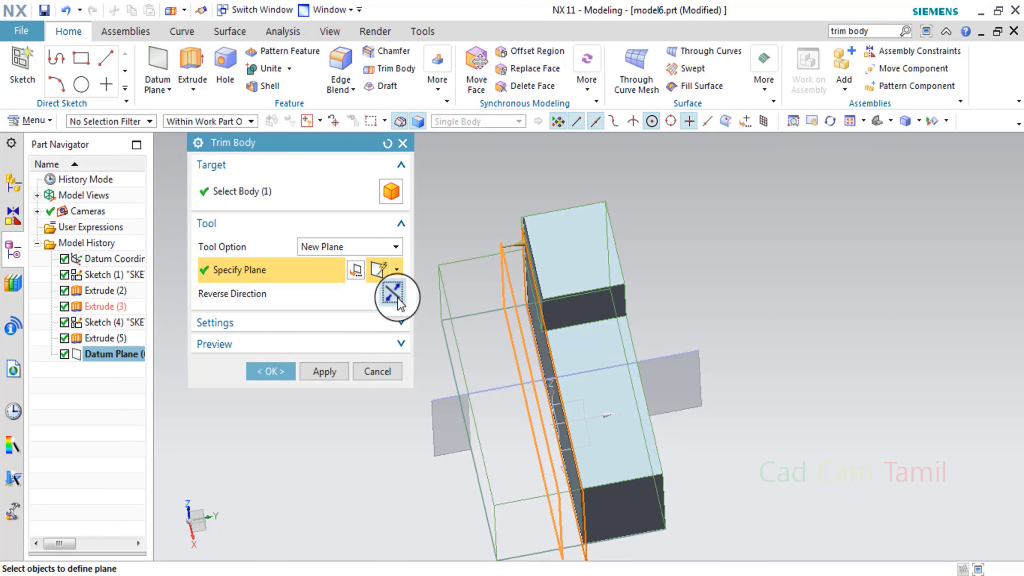
{"action": "left_click", "coordinate": [394, 293]}
{"action": "left_click", "coordinate": [340, 373]}
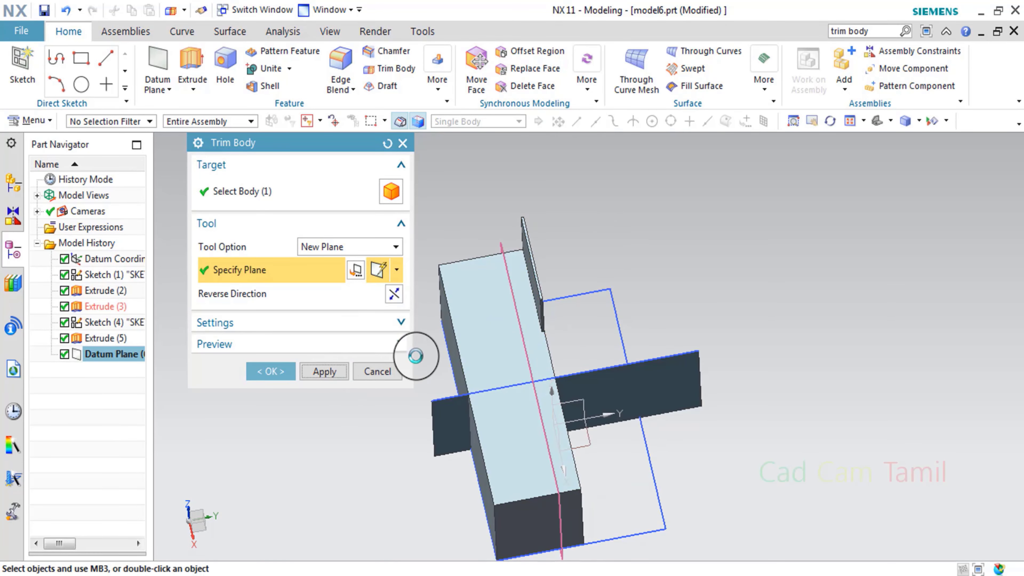
Trim the remaining block with a new plane offset 10 mm from the extruded sheet's face.
{"action": "middle_click_drag", "start_coordinate": [418, 290], "coordinate": [522, 359]}
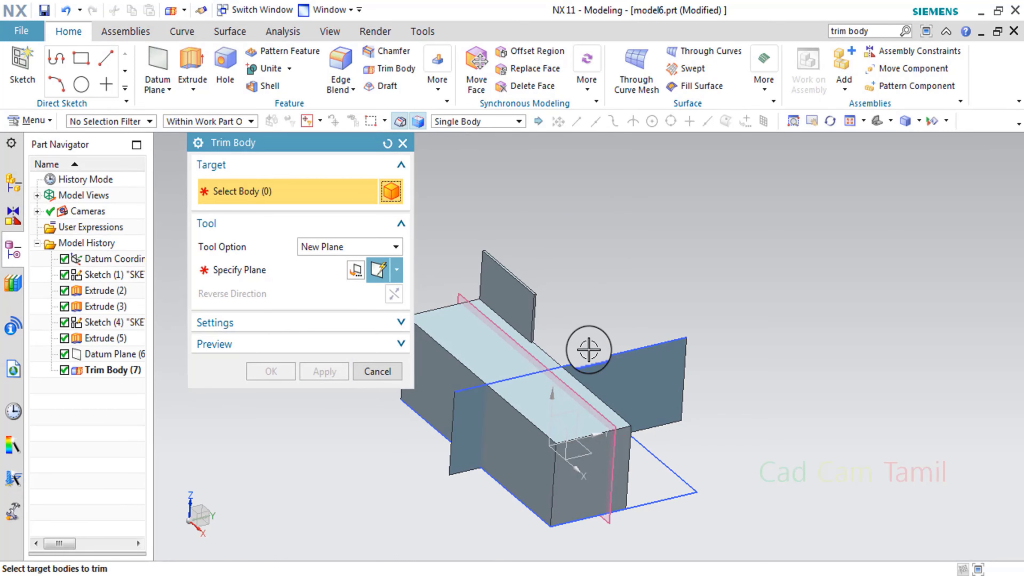
{"action": "left_click", "coordinate": [523, 400]}
{"action": "left_click", "coordinate": [240, 268]}
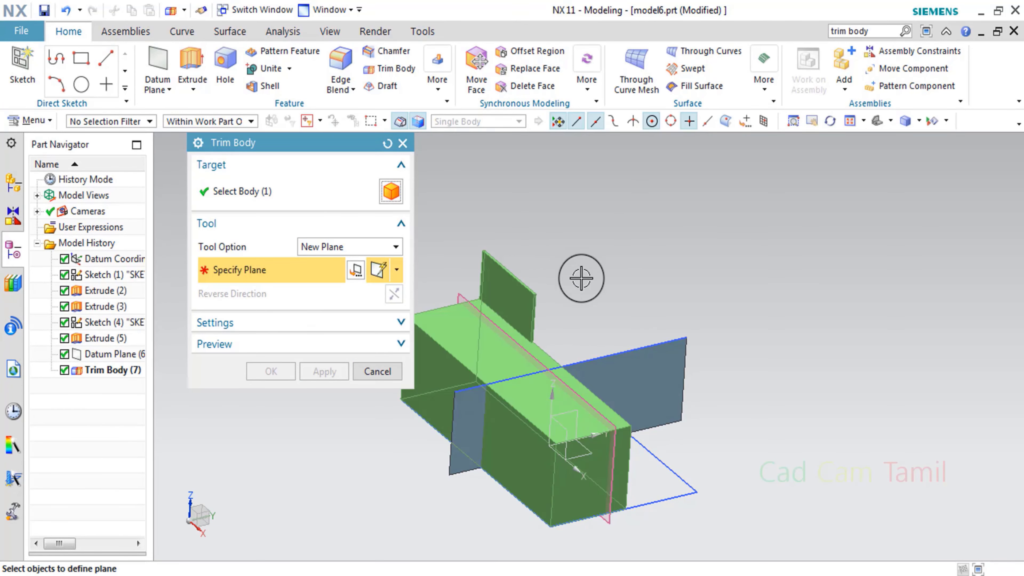
{"action": "left_click", "coordinate": [650, 377]}
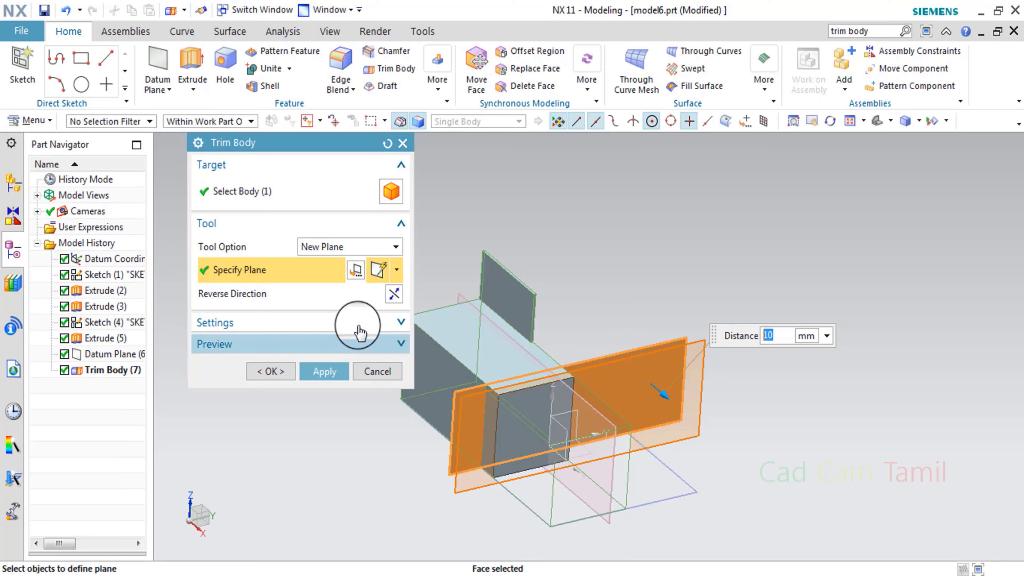
{"action": "left_click", "coordinate": [392, 295]}
{"action": "left_click", "coordinate": [390, 297]}
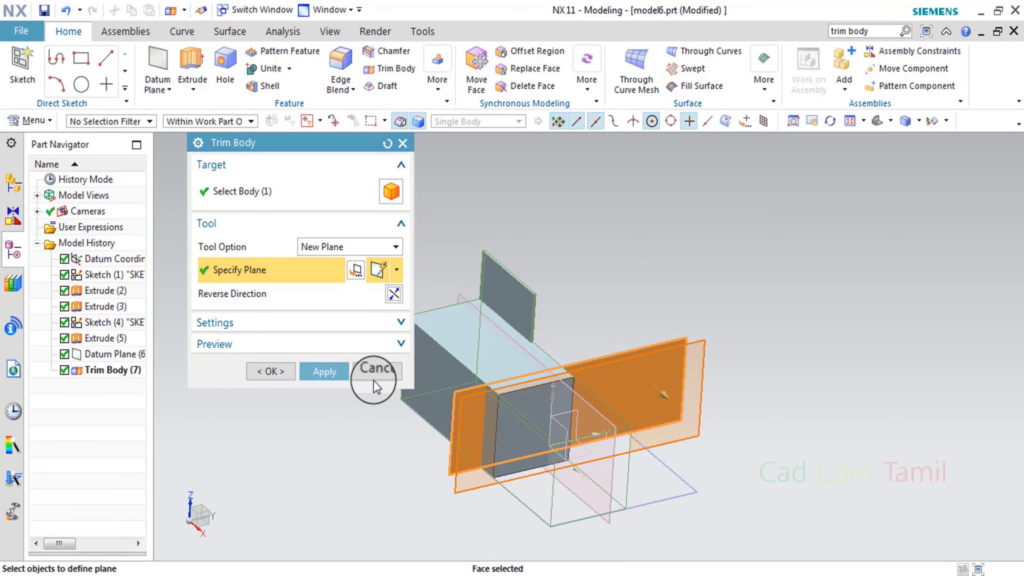
{"action": "left_click", "coordinate": [342, 377]}
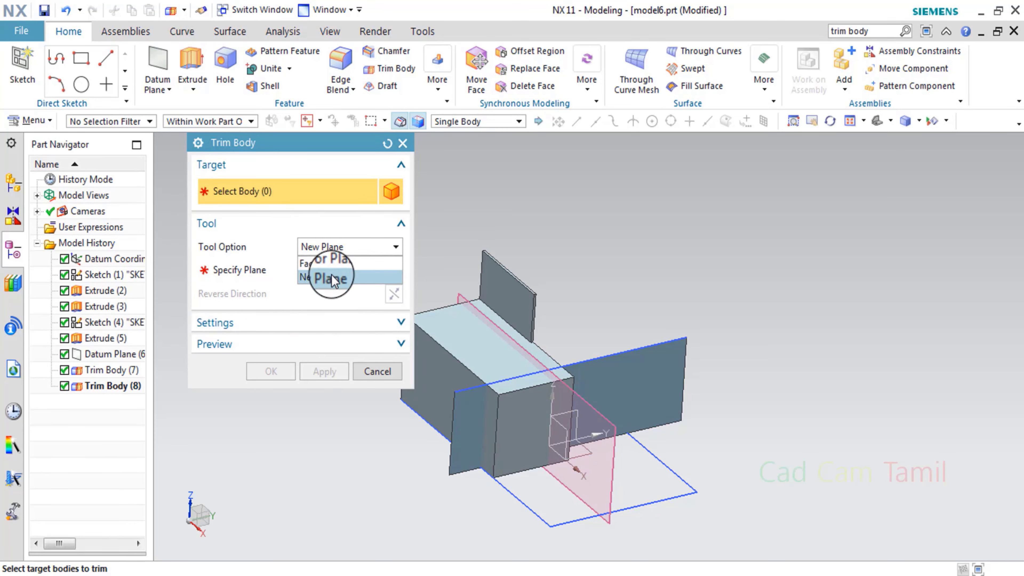
{"action": "left_click", "coordinate": [331, 275]}
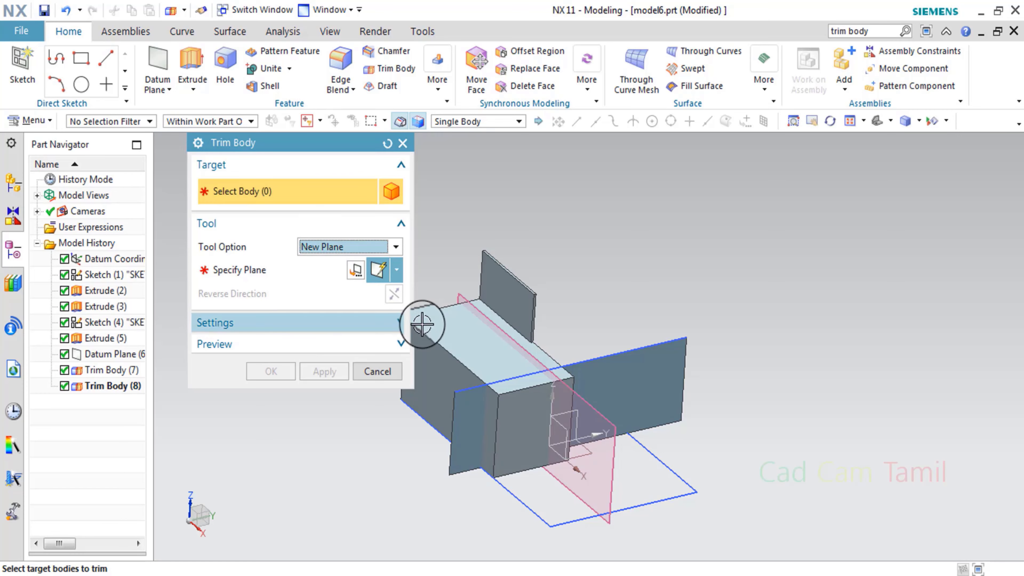
{"action": "left_click", "coordinate": [350, 250]}
{"action": "left_click", "coordinate": [340, 262]}
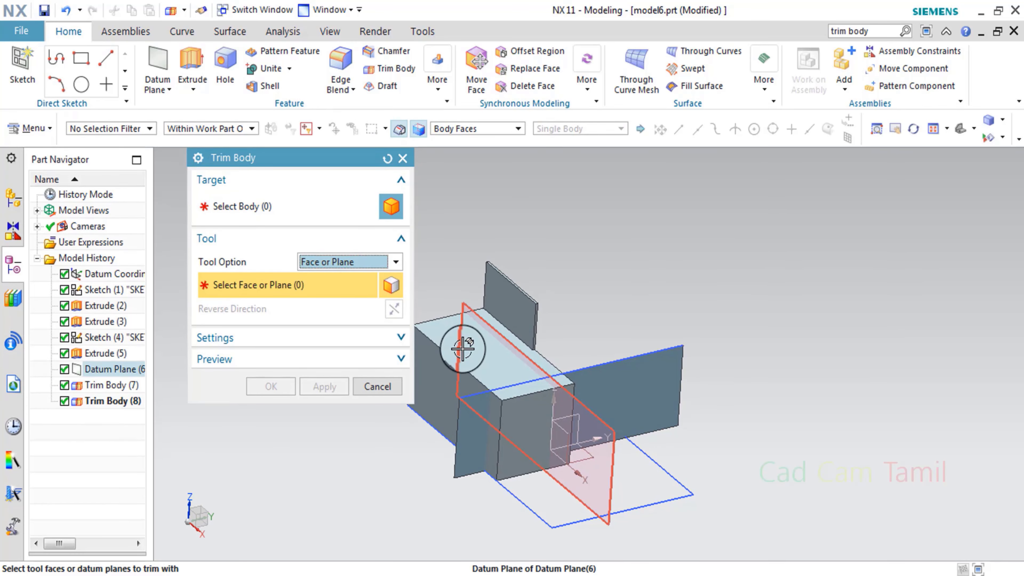
{"action": "left_click", "coordinate": [471, 359]}
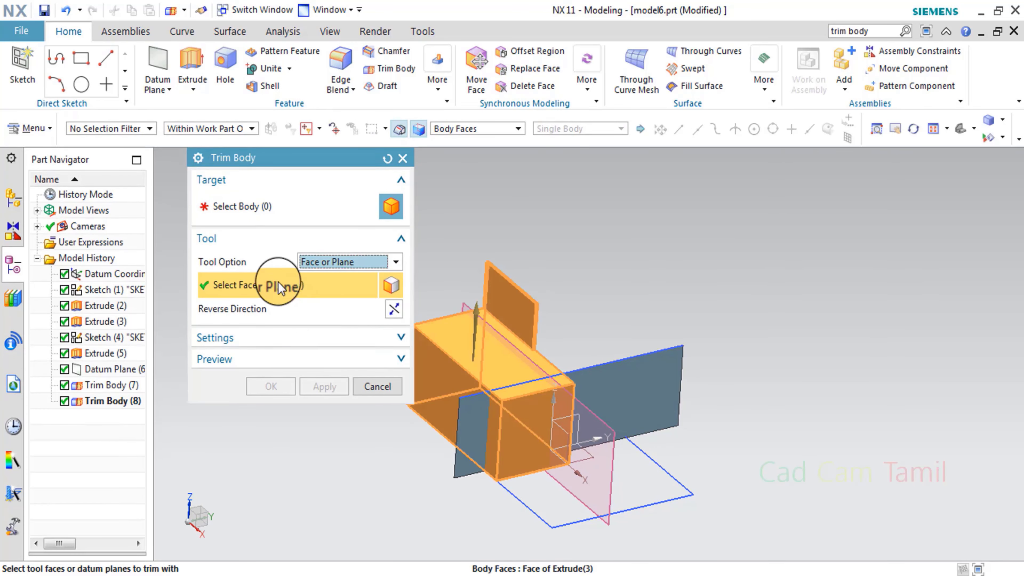
{"action": "left_click", "coordinate": [241, 206]}
{"action": "left_click", "coordinate": [601, 394]}
{"action": "scroll", "coordinate": [504, 393], "scroll_direction": "up", "scroll_amount": 4}
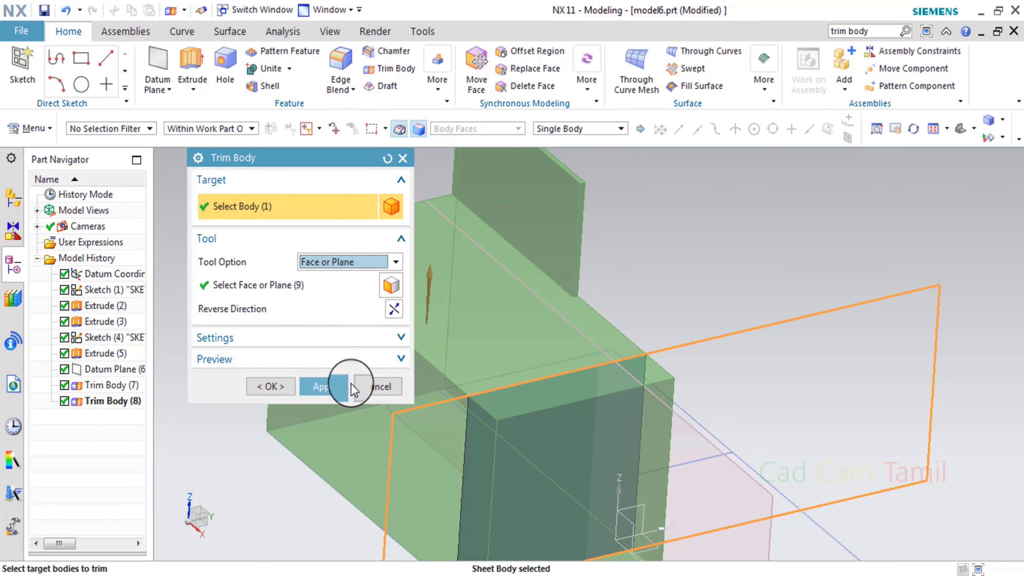
{"action": "left_click", "coordinate": [365, 386]}
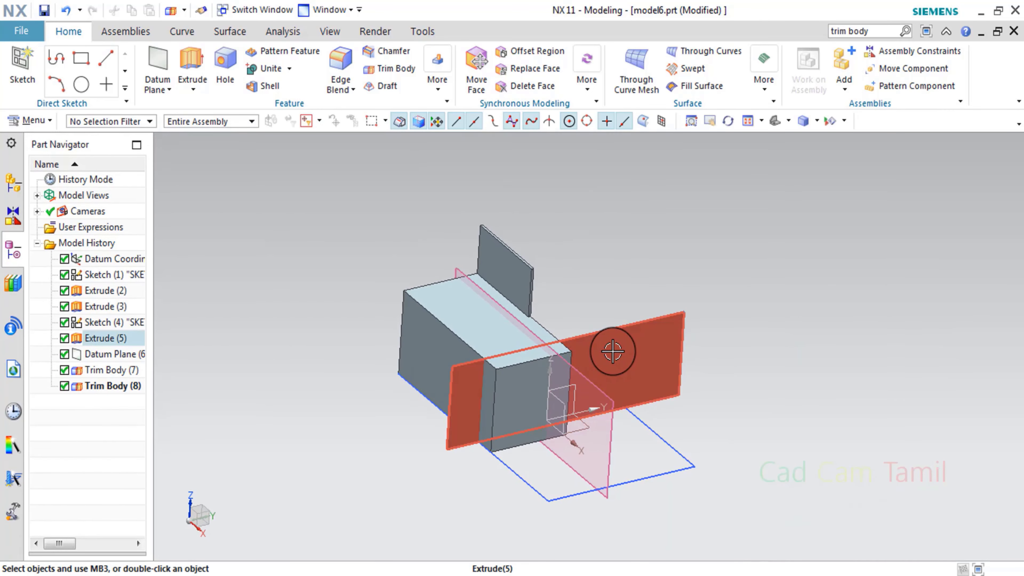
Try trimming the block with a new plane offset -58 mm from its end face.
{"action": "double_click", "coordinate": [579, 386]}
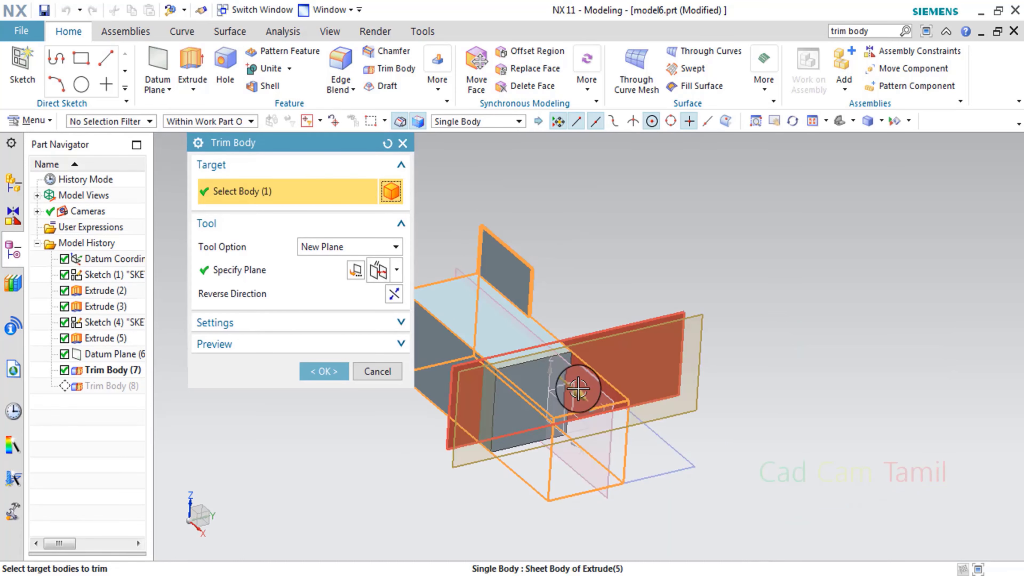
{"action": "left_click_drag", "start_coordinate": [577, 387], "coordinate": [598, 408]}
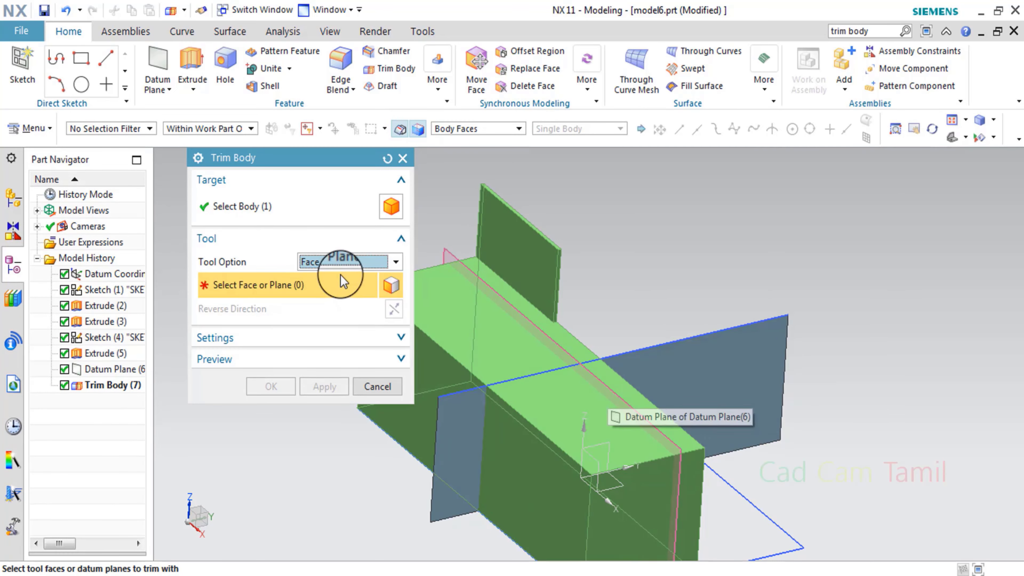
{"action": "left_click", "coordinate": [335, 291]}
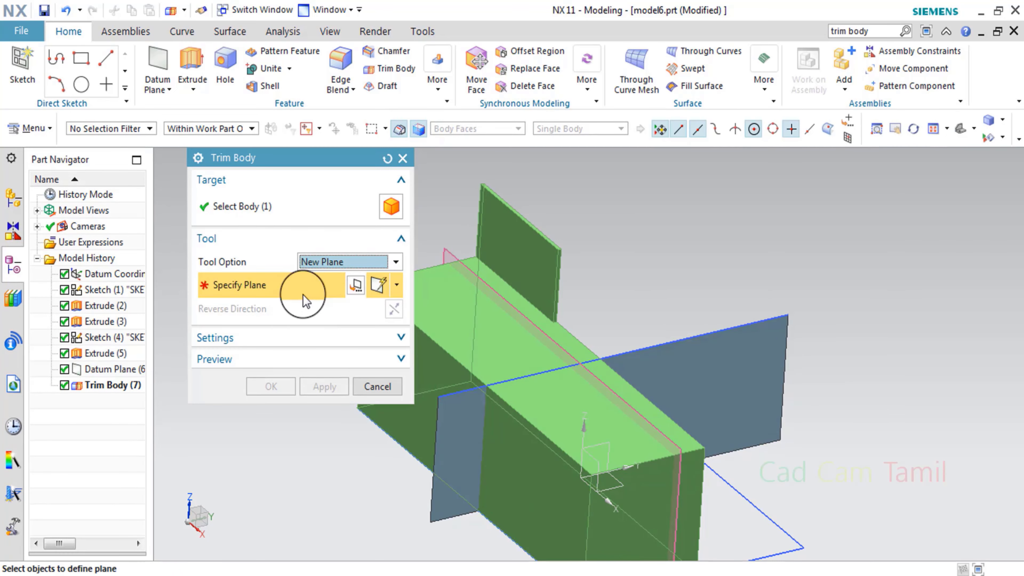
{"action": "left_click", "coordinate": [654, 477]}
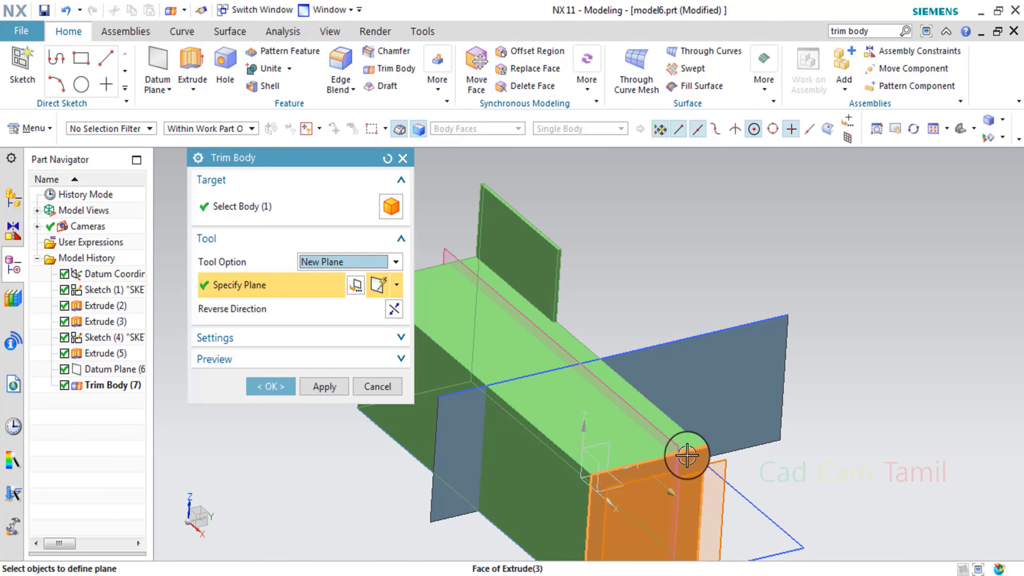
{"action": "left_click_drag", "start_coordinate": [686, 480], "coordinate": [552, 383]}
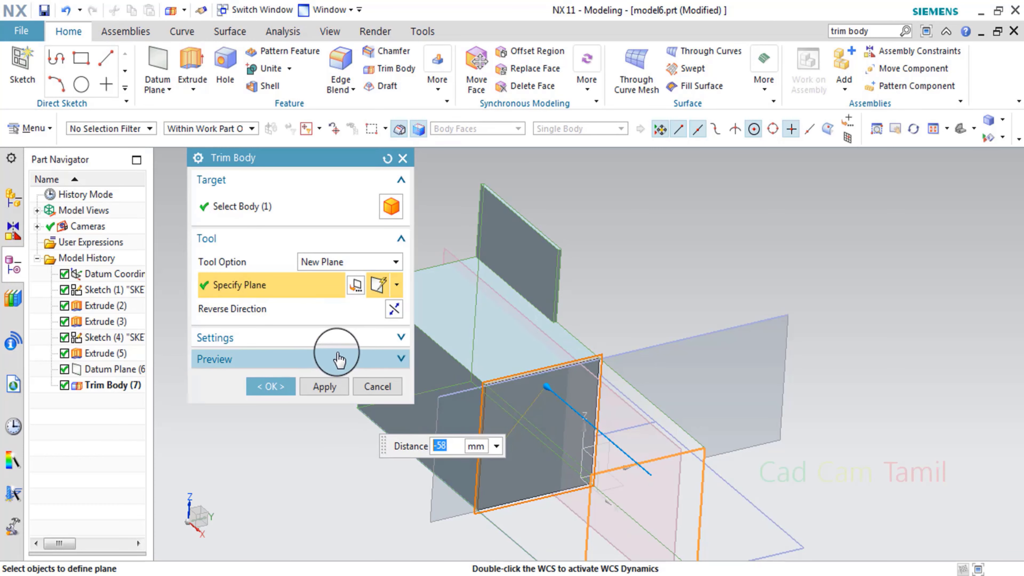
{"action": "left_click", "coordinate": [364, 385]}
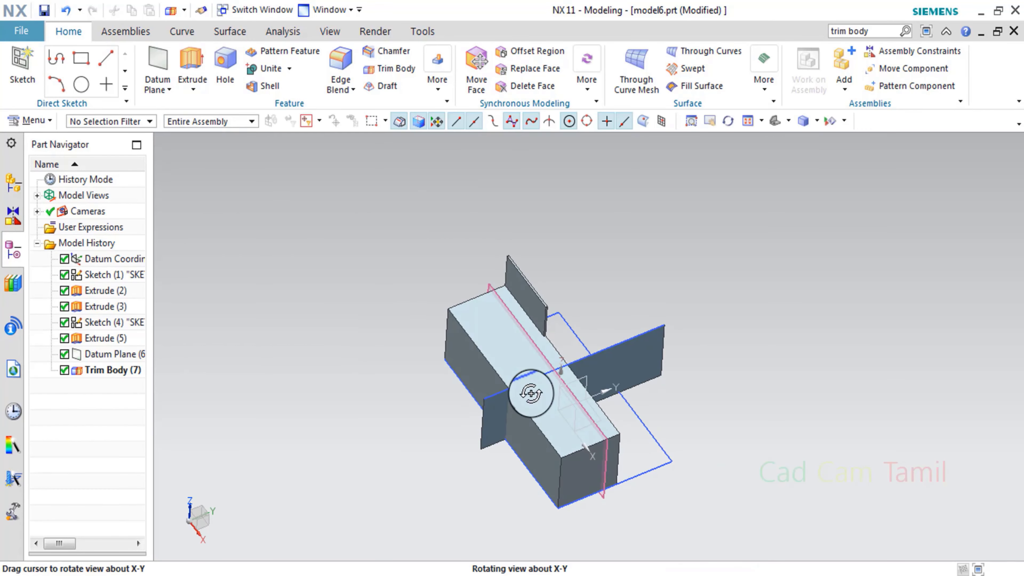
Edit the sheet's extrusion so that it starts below the block's top face.
{"action": "mouse_move", "coordinate": [525, 394]}
{"action": "middle_mouse_down"}
{"action": "mouse_move", "coordinate": [521, 370]}
{"action": "mouse_move", "coordinate": [494, 372]}
{"action": "mouse_move", "coordinate": [508, 407]}
{"action": "mouse_move", "coordinate": [514, 379]}
{"action": "middle_mouse_up"}
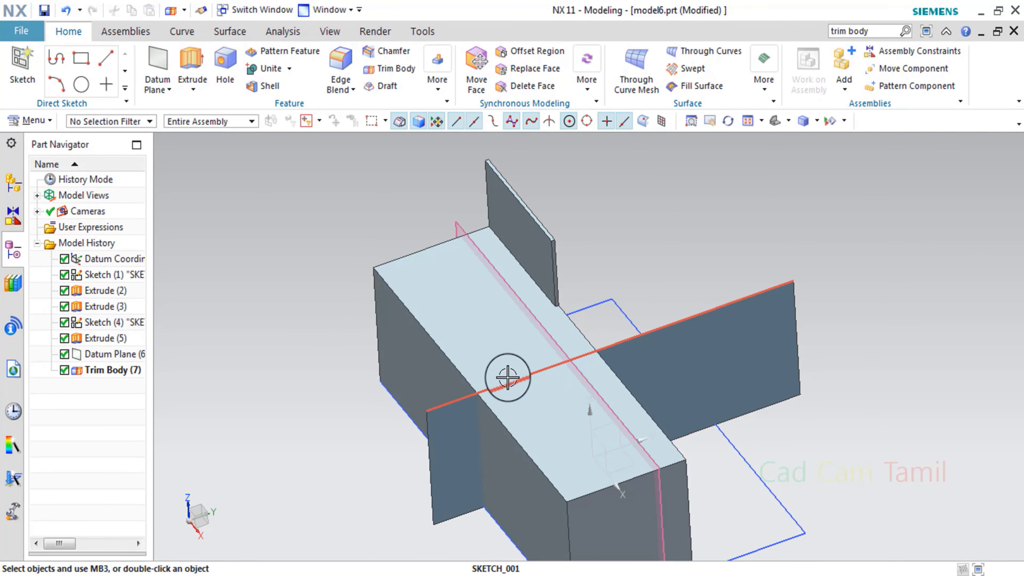
{"action": "middle_click_drag", "start_coordinate": [650, 365], "coordinate": [667, 347]}
{"action": "scroll", "coordinate": [558, 379], "scroll_direction": "up", "scroll_amount": 3}
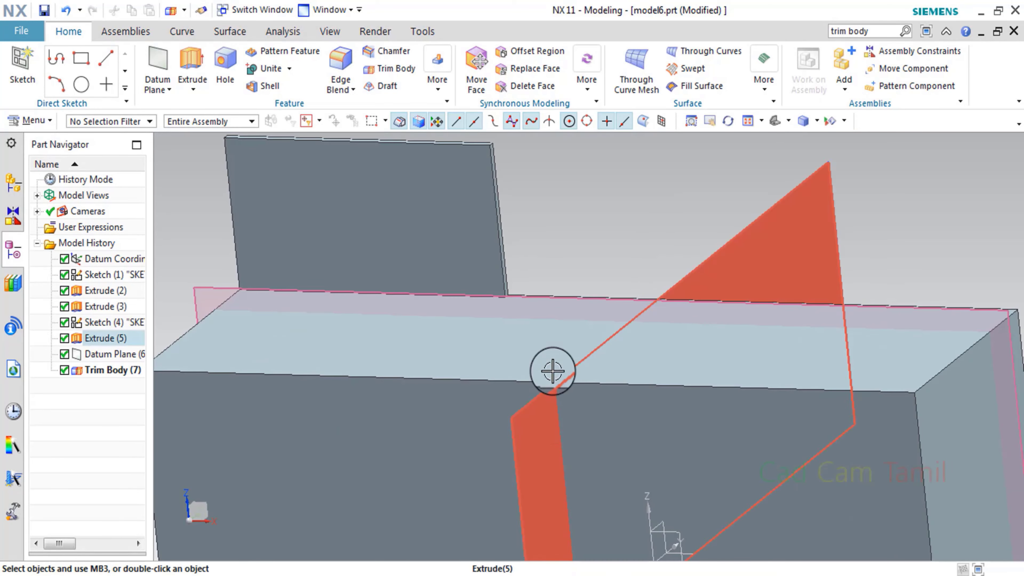
{"action": "scroll", "coordinate": [553, 351], "scroll_direction": "down", "scroll_amount": 3}
{"action": "double_click", "coordinate": [540, 398]}
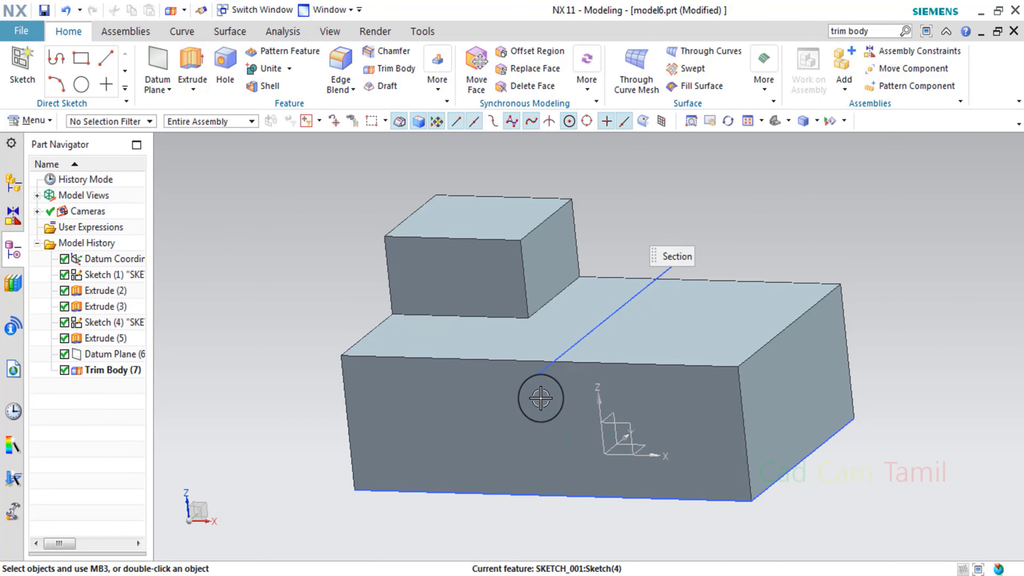
{"action": "left_click_drag", "start_coordinate": [609, 320], "coordinate": [619, 359]}
{"action": "left_click", "coordinate": [355, 542]}
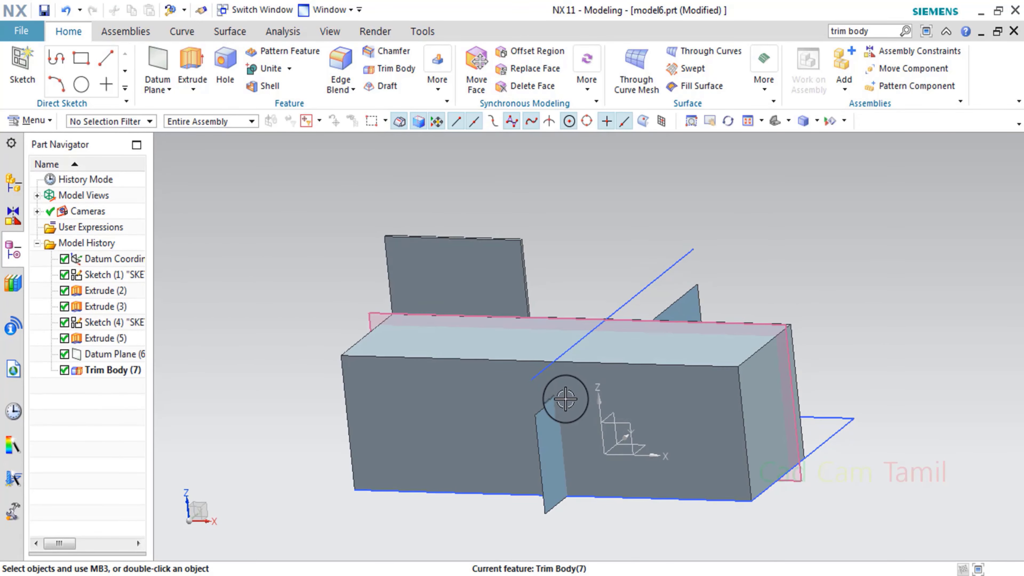
Try trimming the block with a new plane defined from the shortened sheet, shifting the plane along the block's length.
{"action": "middle_click_drag", "start_coordinate": [565, 396], "coordinate": [296, 178]}
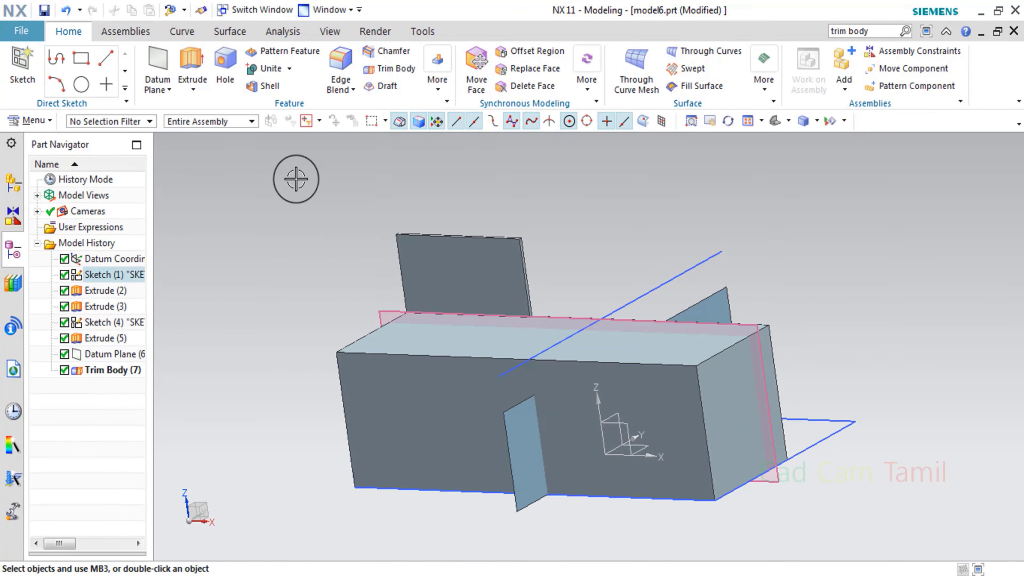
{"action": "left_click", "coordinate": [389, 68]}
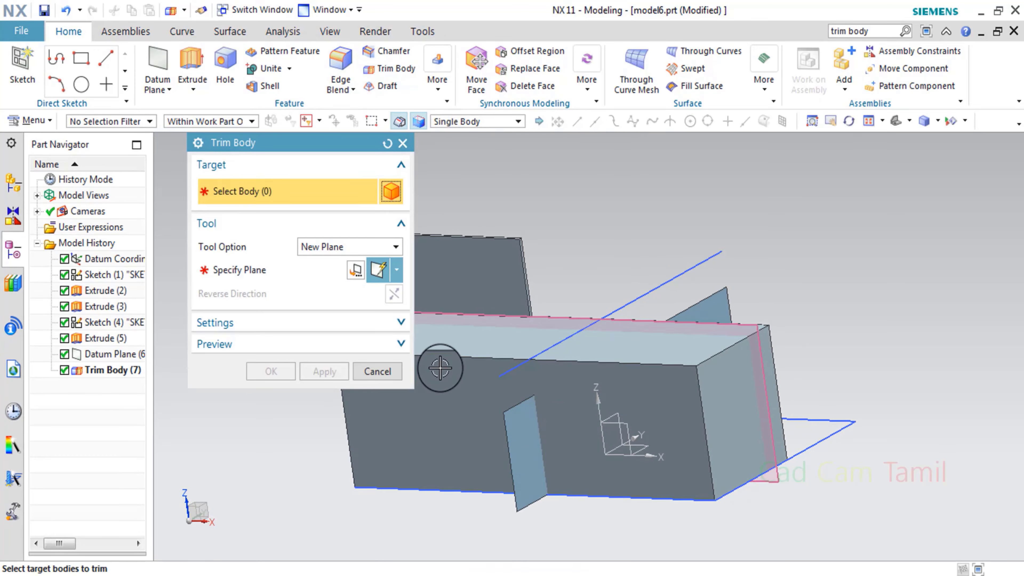
{"action": "left_click", "coordinate": [440, 368]}
{"action": "left_click", "coordinate": [284, 278]}
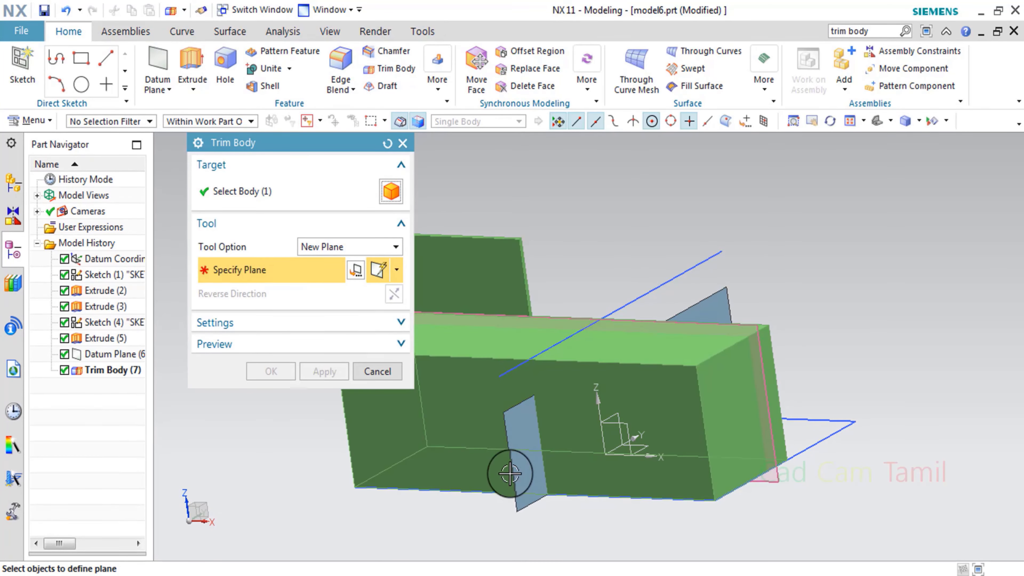
{"action": "left_click", "coordinate": [526, 459]}
{"action": "middle_click_drag", "start_coordinate": [526, 459], "coordinate": [688, 417]}
{"action": "right_click_drag", "start_coordinate": [771, 238], "coordinate": [748, 239]}
{"action": "middle_click_drag", "start_coordinate": [726, 375], "coordinate": [690, 405]}
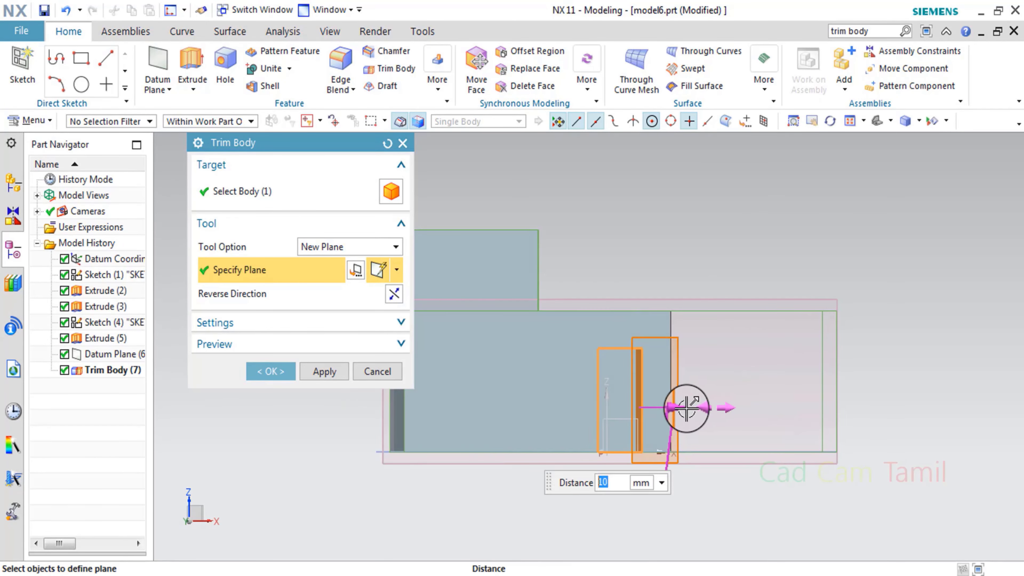
{"action": "left_click_drag", "start_coordinate": [686, 408], "coordinate": [582, 407]}
{"action": "middle_click_drag", "start_coordinate": [793, 484], "coordinate": [676, 448]}
{"action": "left_click", "coordinate": [377, 371]}
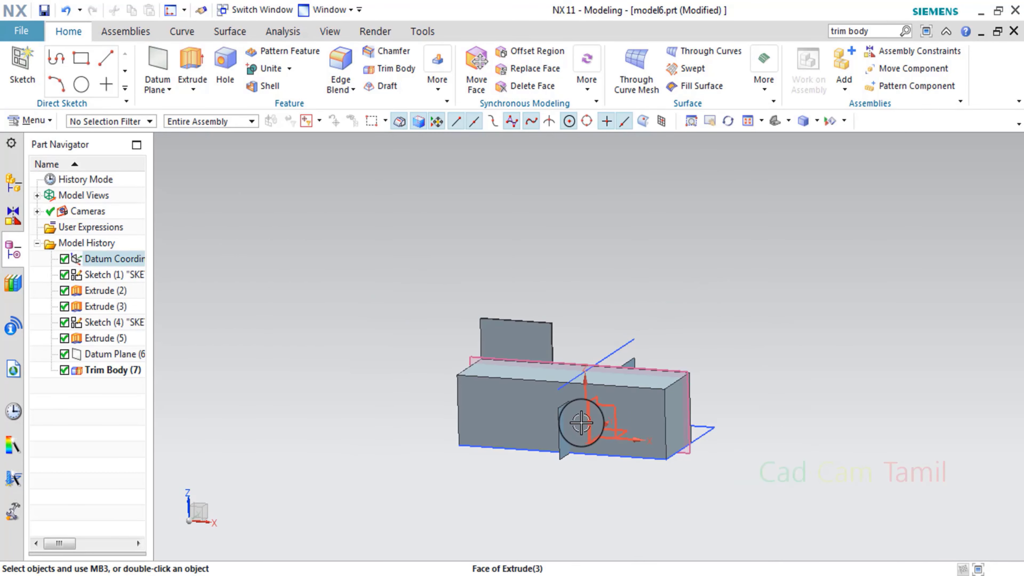
{"action": "middle_click_drag", "start_coordinate": [581, 423], "coordinate": [555, 434]}
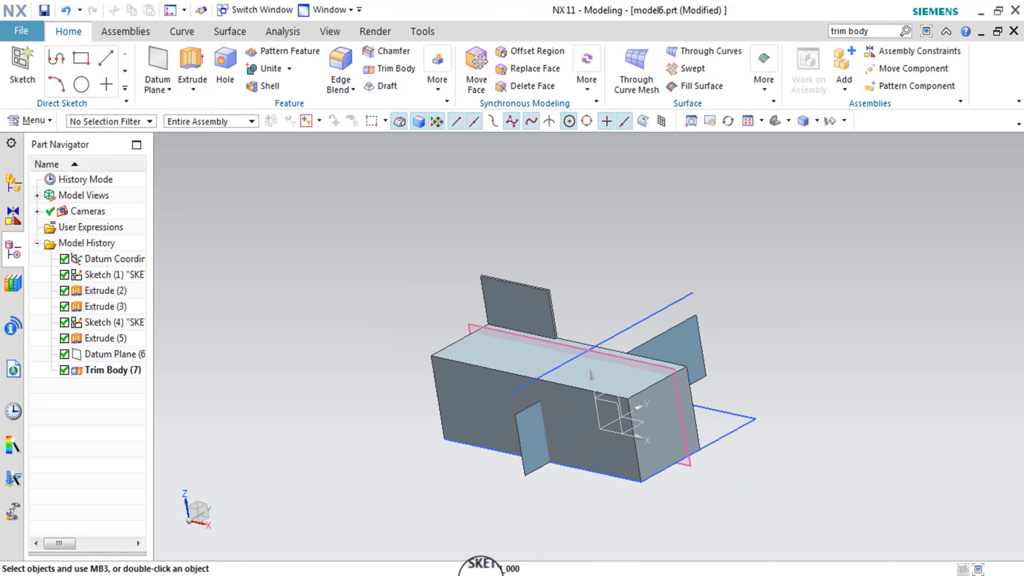